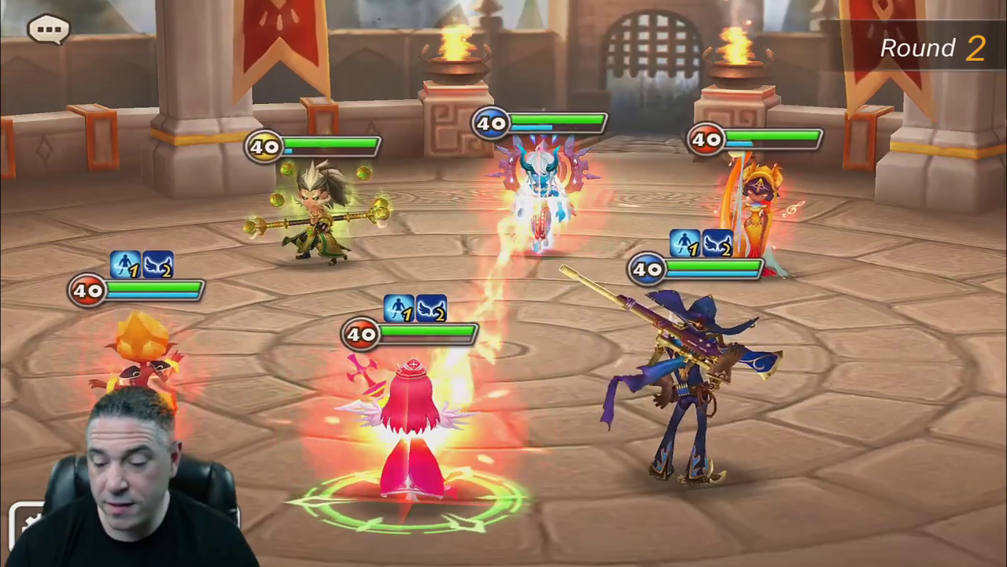
Cast the first fire monster's third skill to buff the team, and attack the fire enemy with Head Shot
click(836, 517)
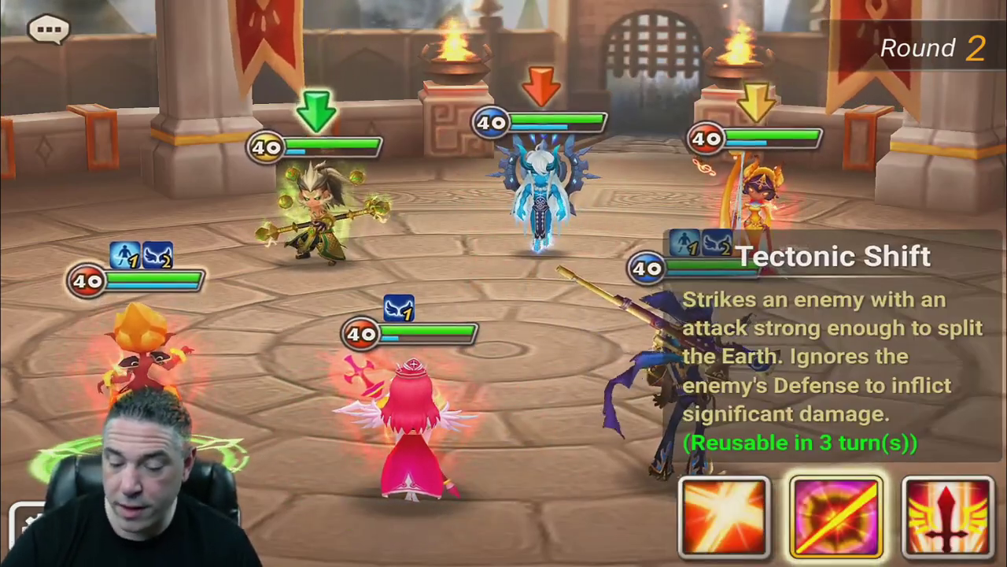
click(949, 517)
click(138, 346)
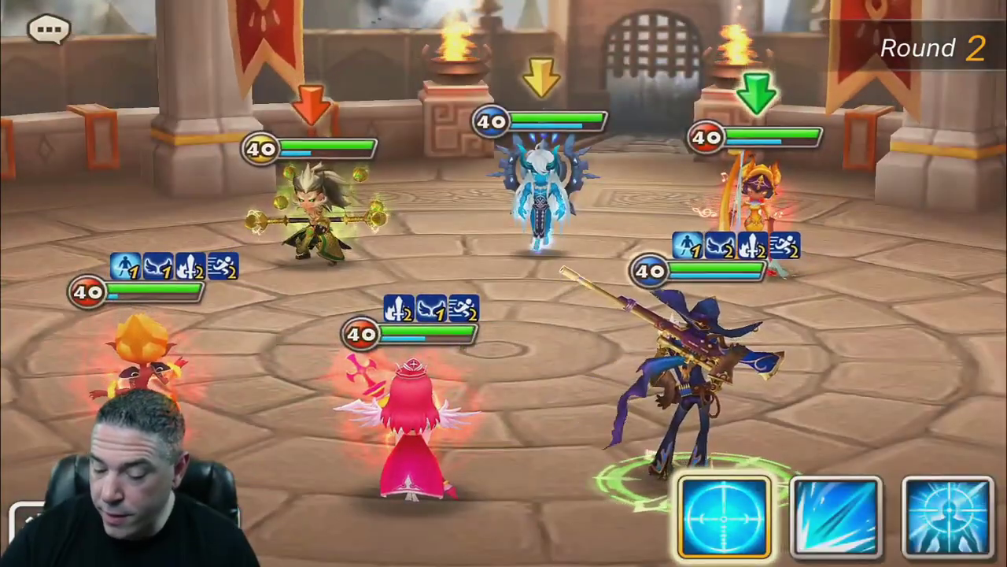
click(724, 517)
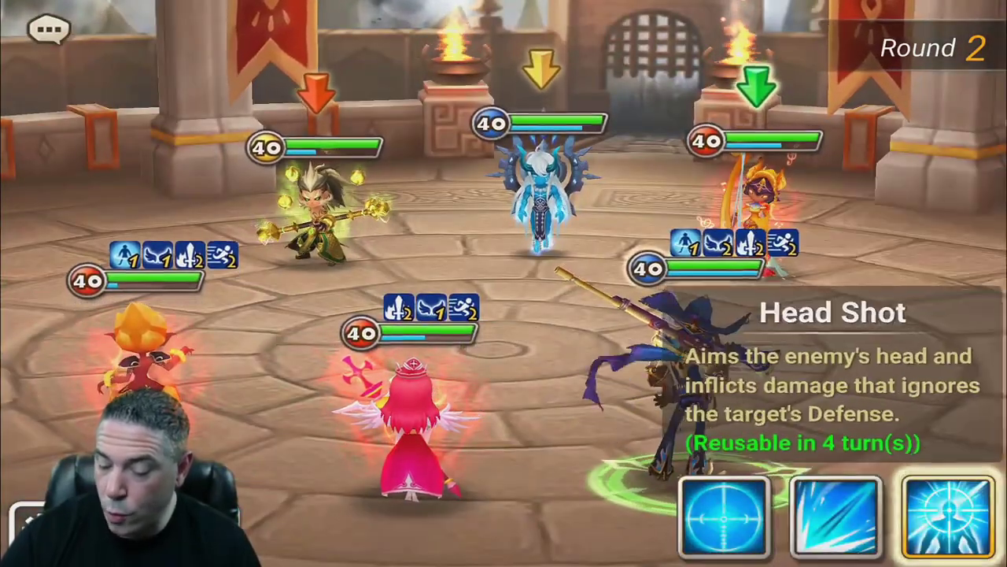
click(751, 197)
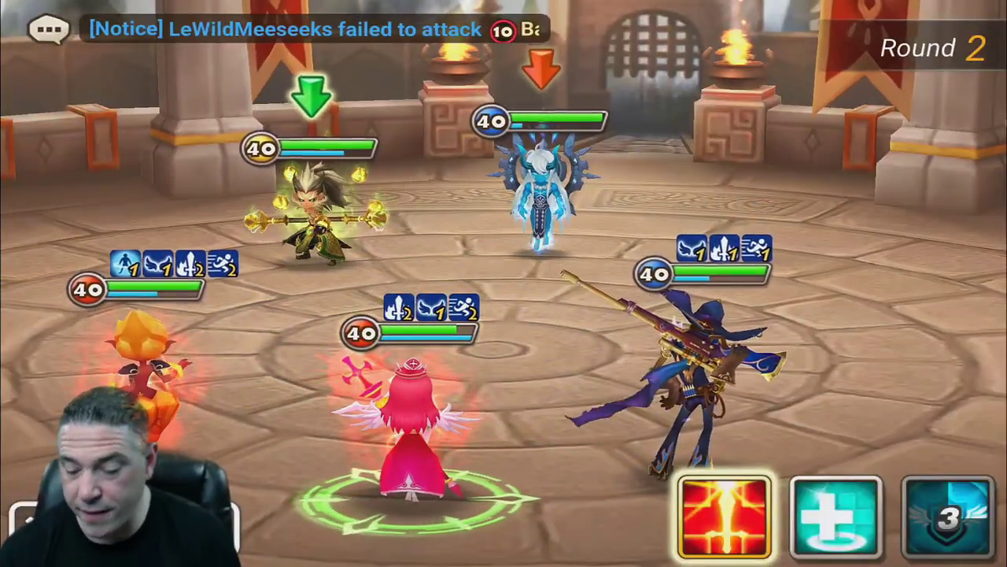
Heal the allies with the lowest HP using Fill, and attack with the healer's first skill on its following turn
click(836, 517)
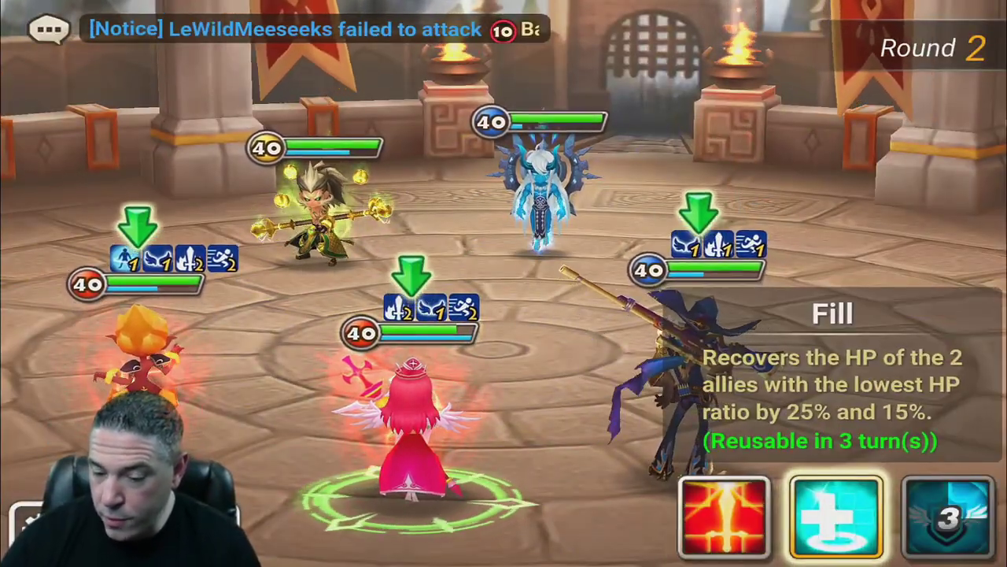
click(836, 517)
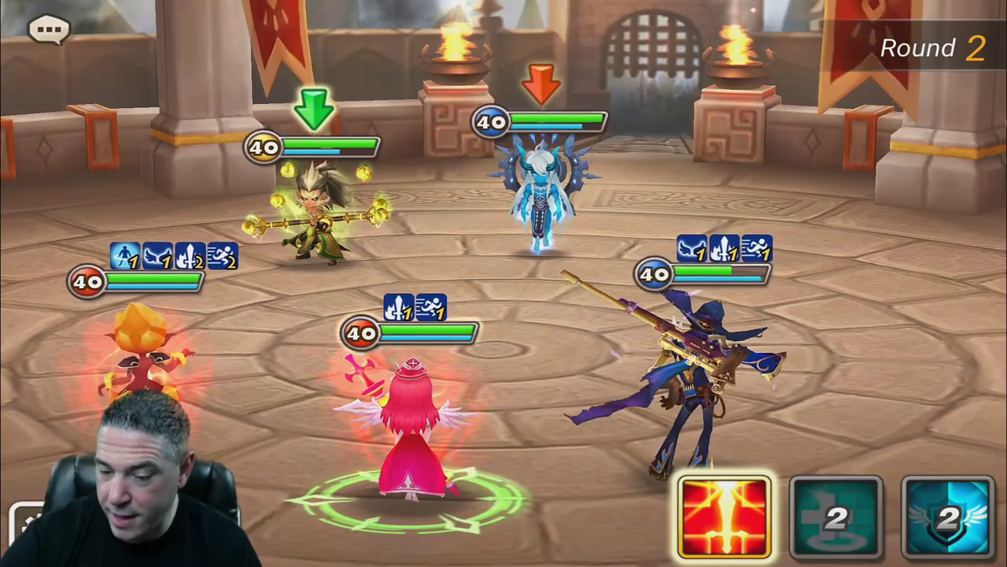
click(724, 516)
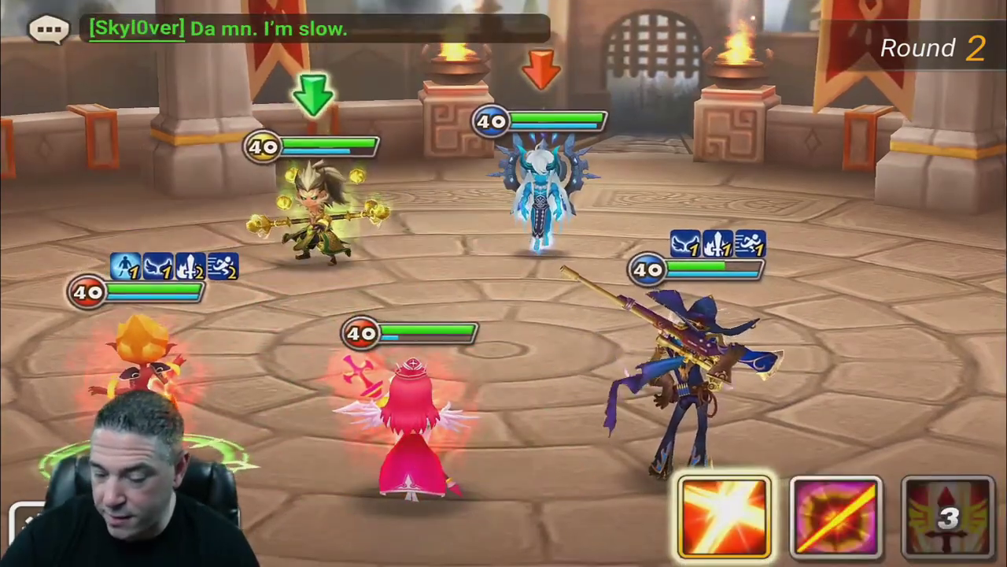
Strike the wind enemy with Tectonic Shift and use the water sniper's second skill
click(834, 516)
click(835, 515)
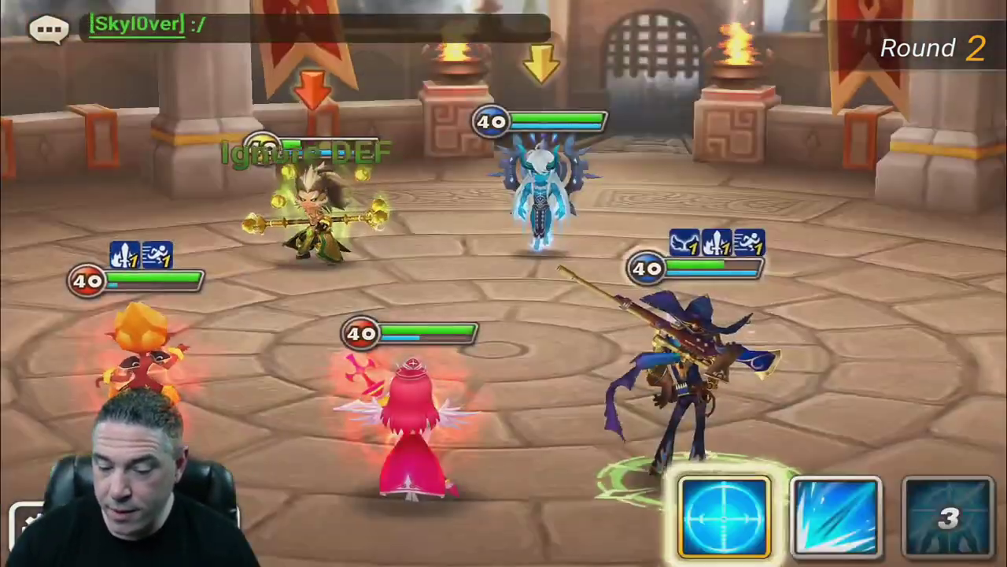
click(832, 504)
click(832, 504)
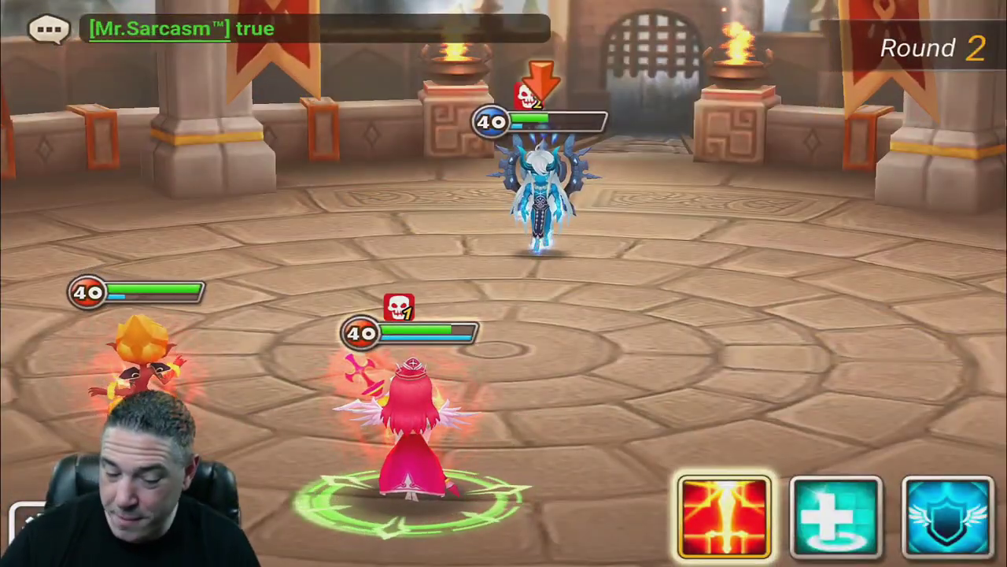
Cast the healer's invincibility and immunity skill on the remaining allies
click(724, 516)
click(409, 425)
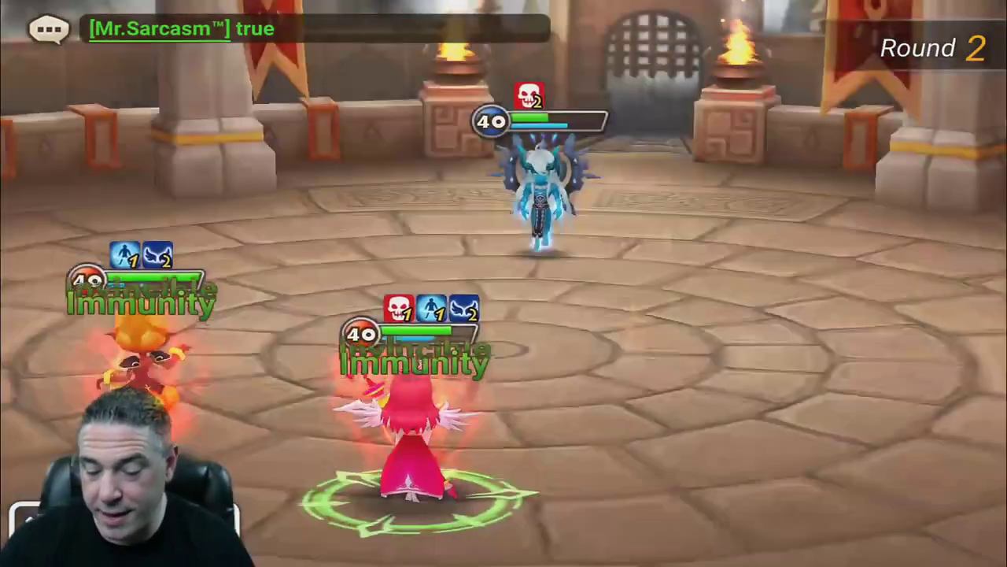
click(824, 506)
click(409, 425)
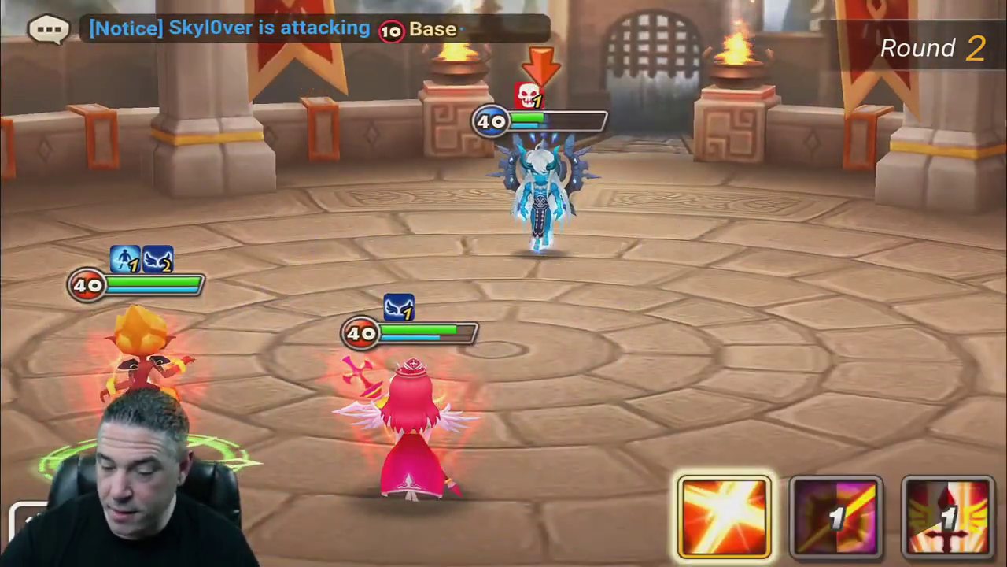
Attack the last remaining water enemy with the fire monster's first skill
click(543, 193)
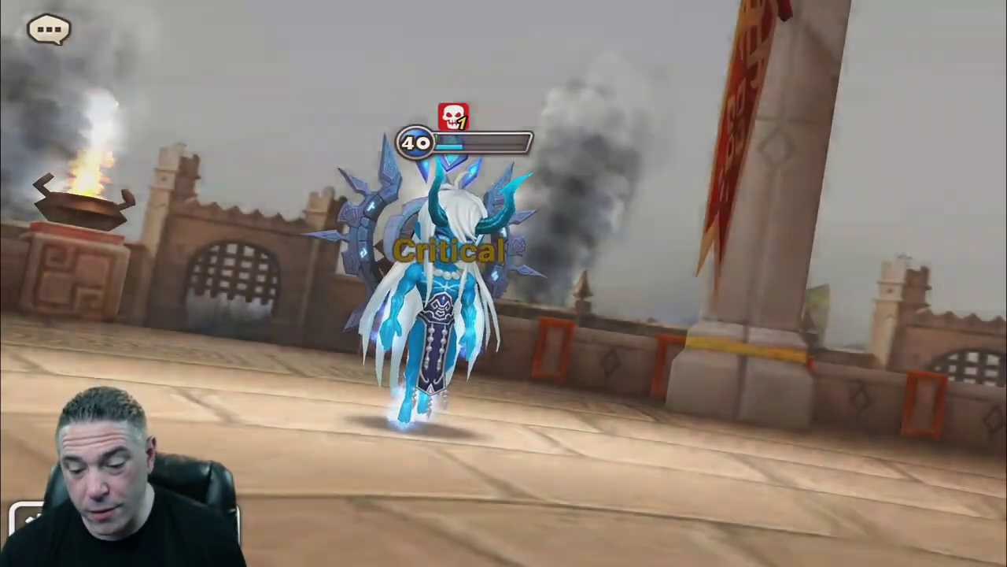
click(535, 185)
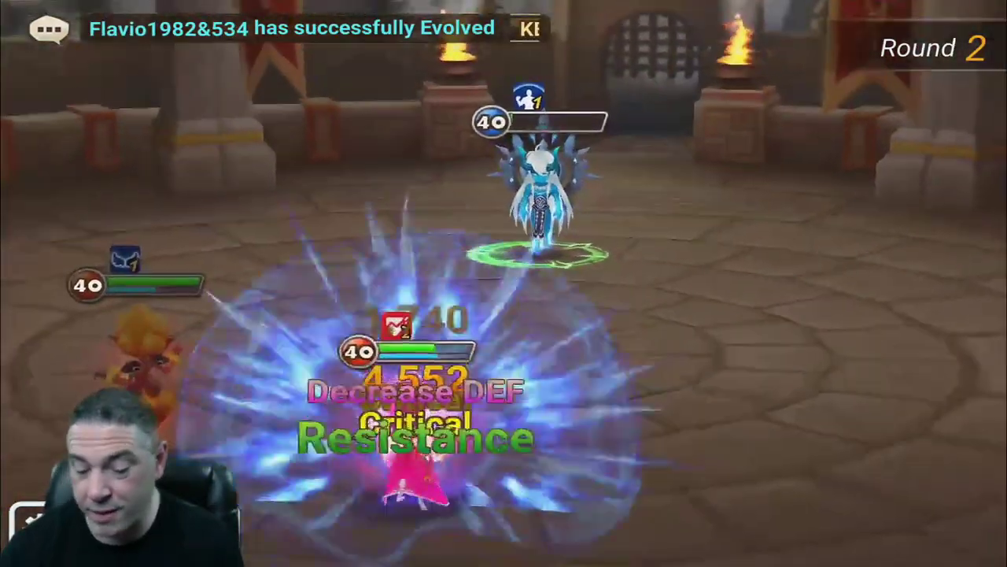
click(533, 189)
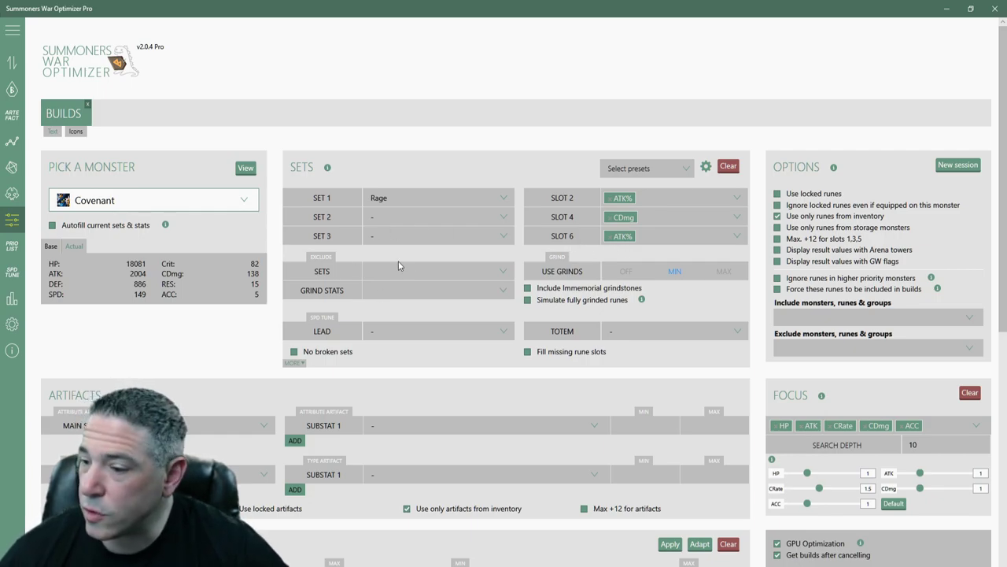
In Summoners War Optimizer Pro, set Covenant's search depth to 100 and require builds with no broken sets
scroll(398, 264, down, 2)
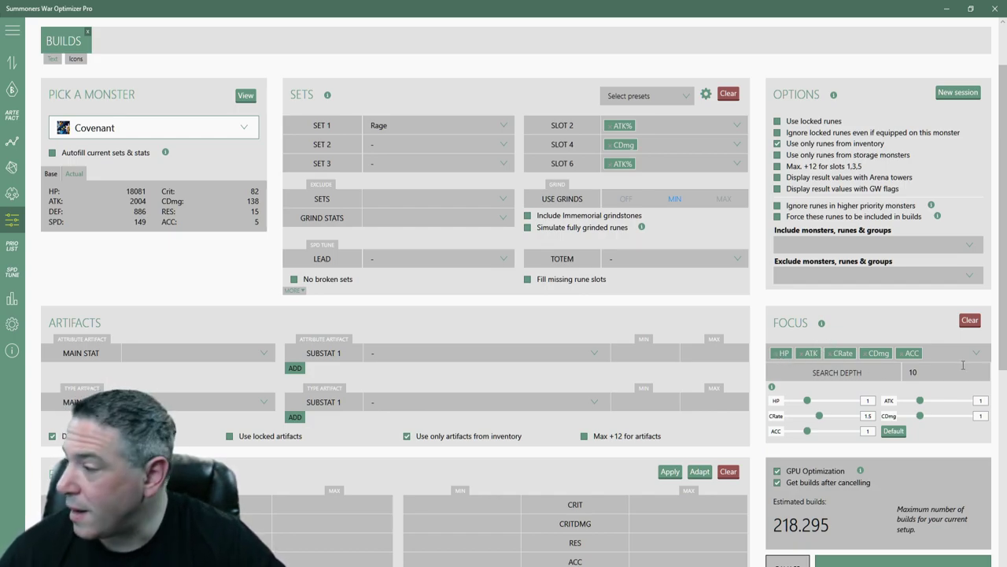
click(930, 373)
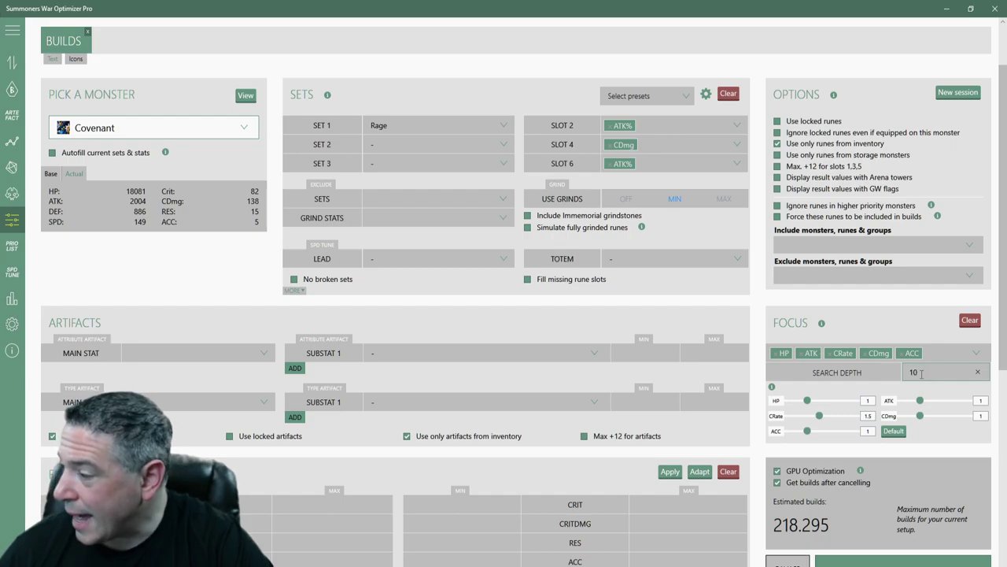
double_click(922, 370)
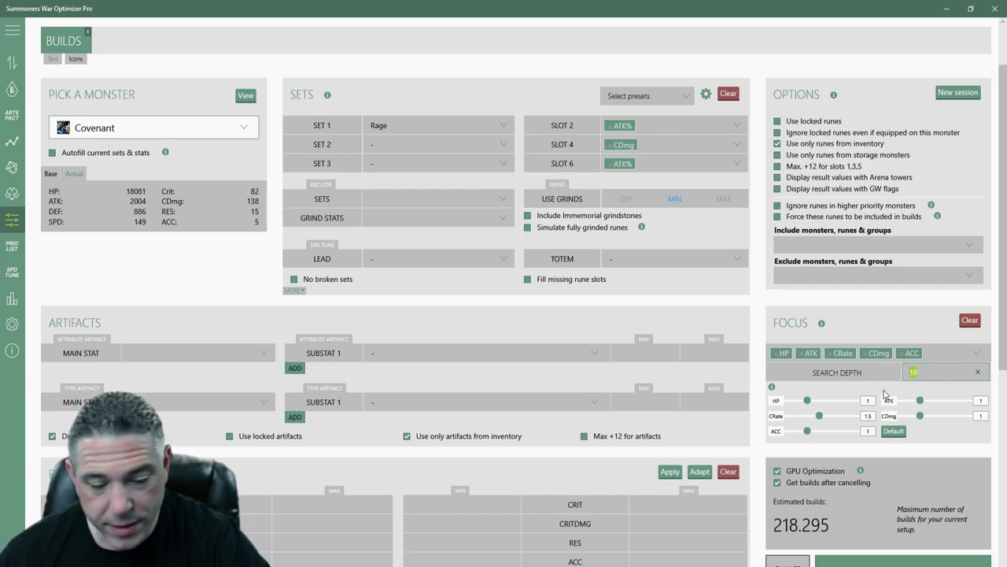
text(50)
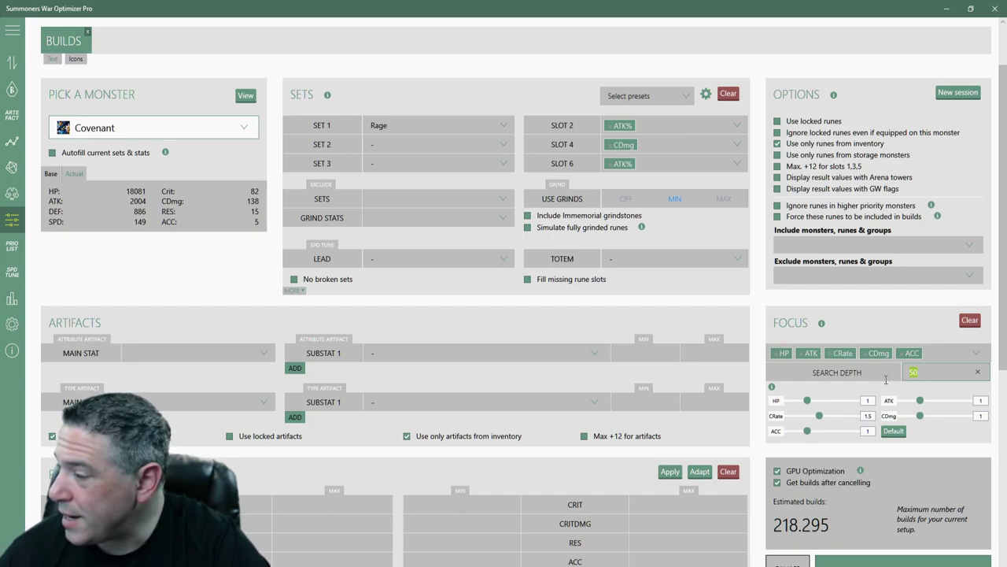
text(100)
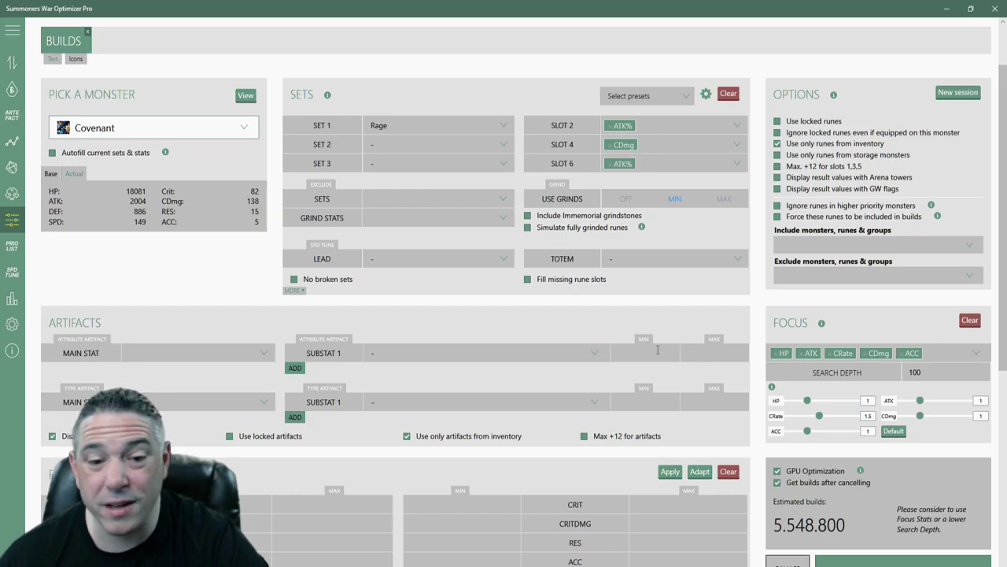
click(295, 279)
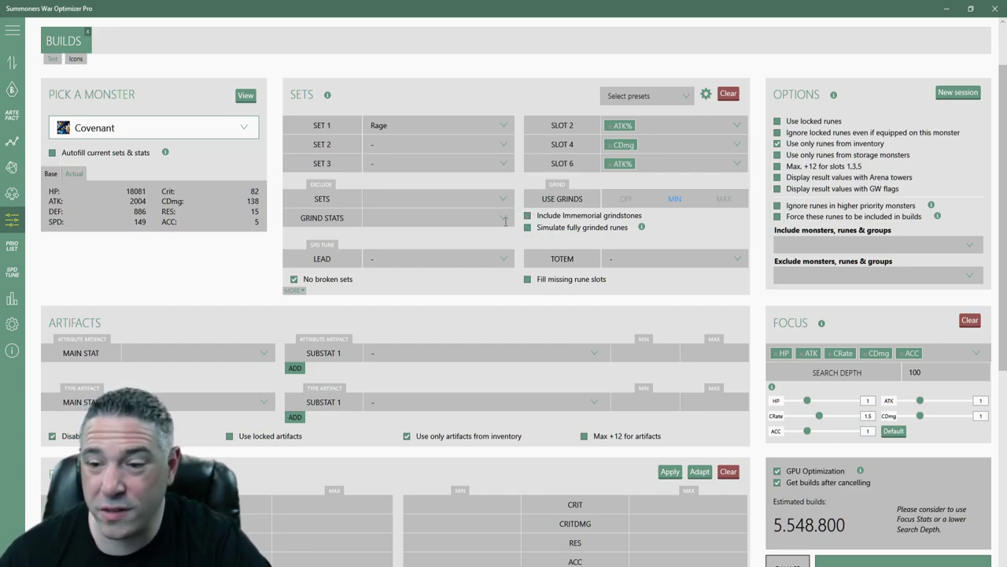
Base the damage value on Covenant's Head Shot skill, including the attack buff and guild war buildings
scroll(472, 250, down, 3)
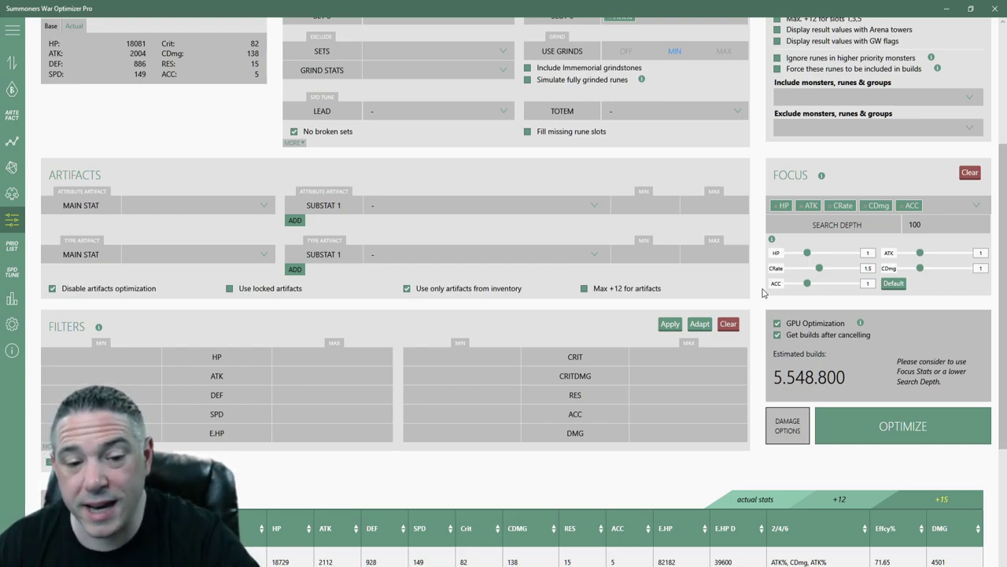
scroll(866, 333, down, 2)
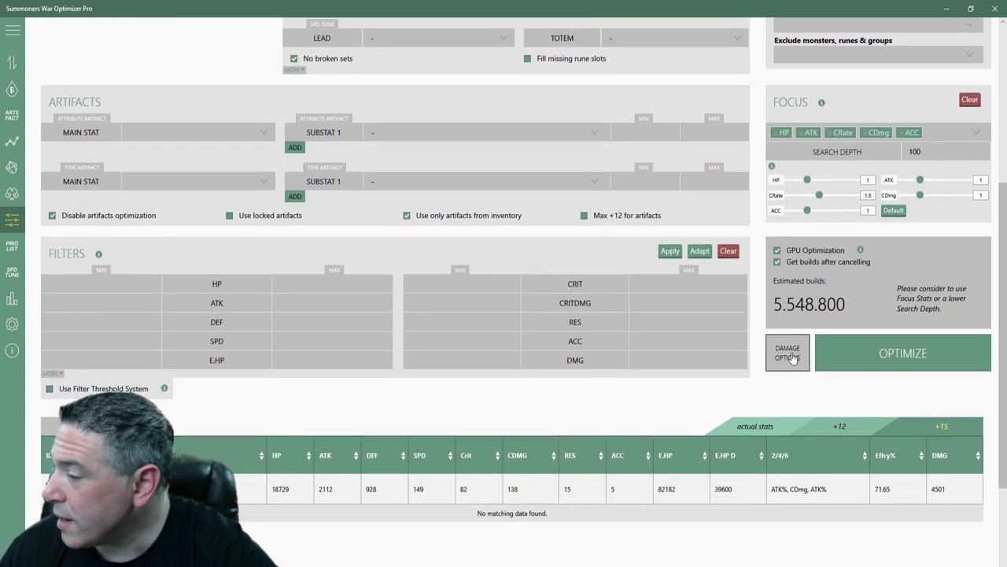
click(790, 356)
click(479, 250)
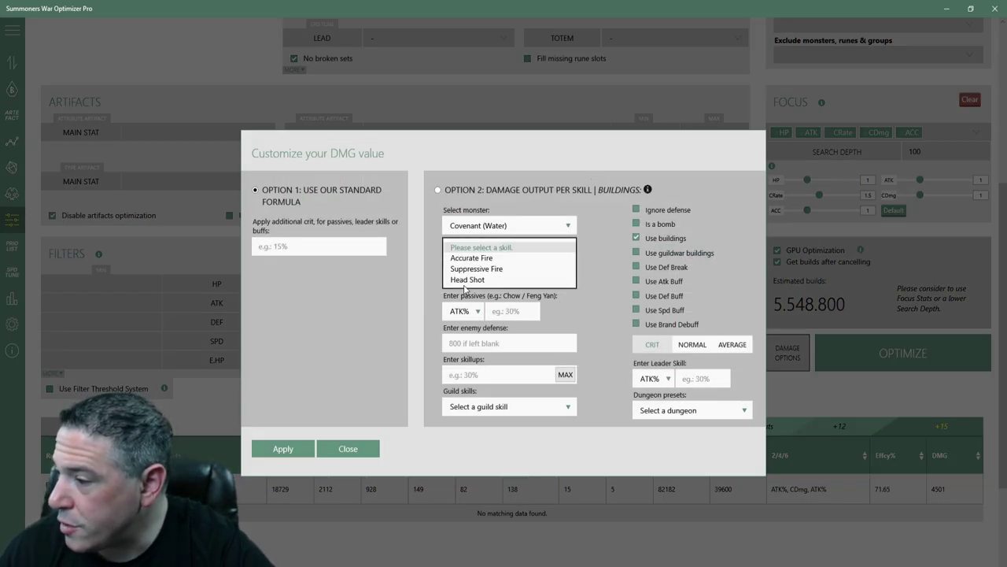
click(480, 278)
click(655, 281)
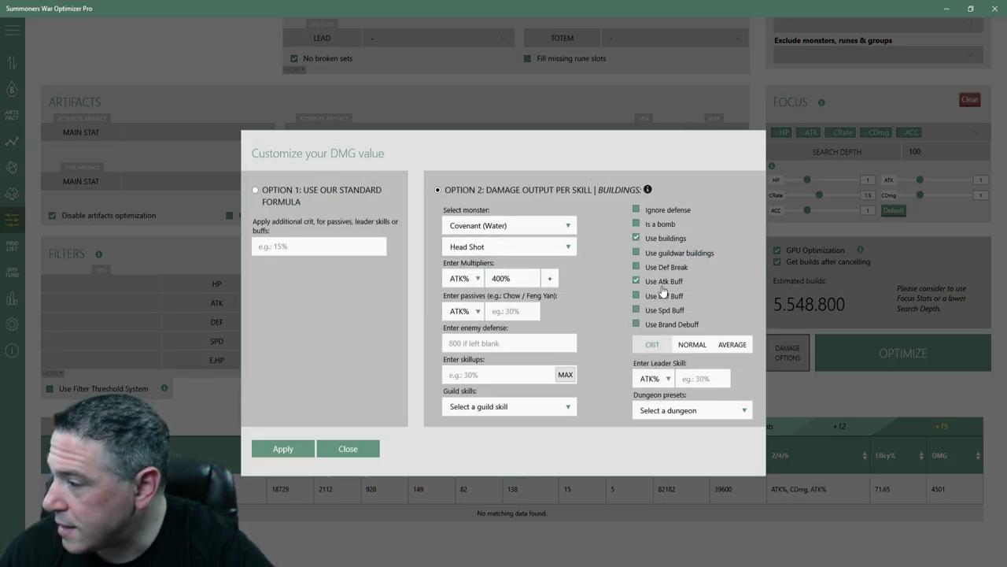
click(657, 254)
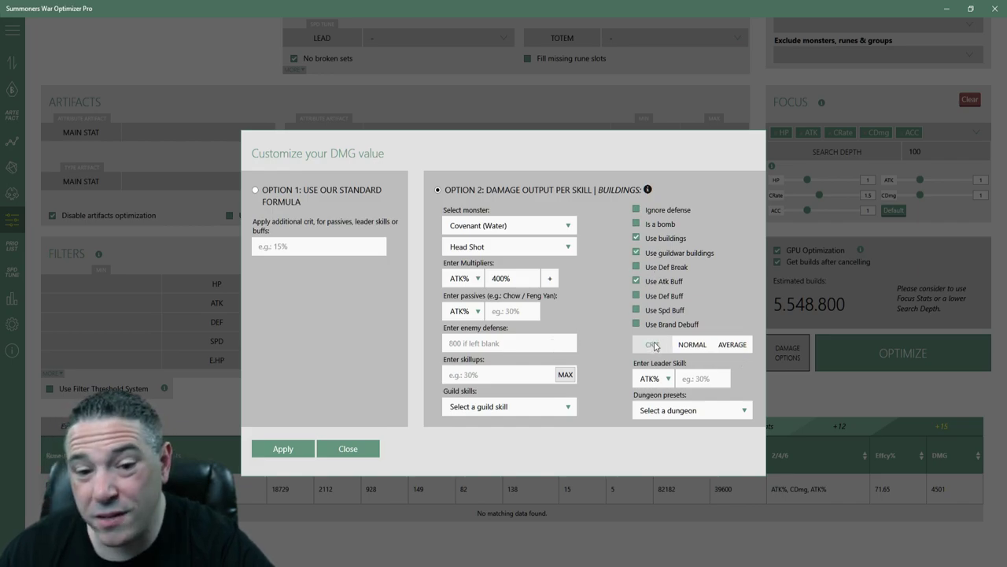
Set the enemy defense to 1200, enable Ignore defense, use maximum skillups, and apply the damage options
click(496, 343)
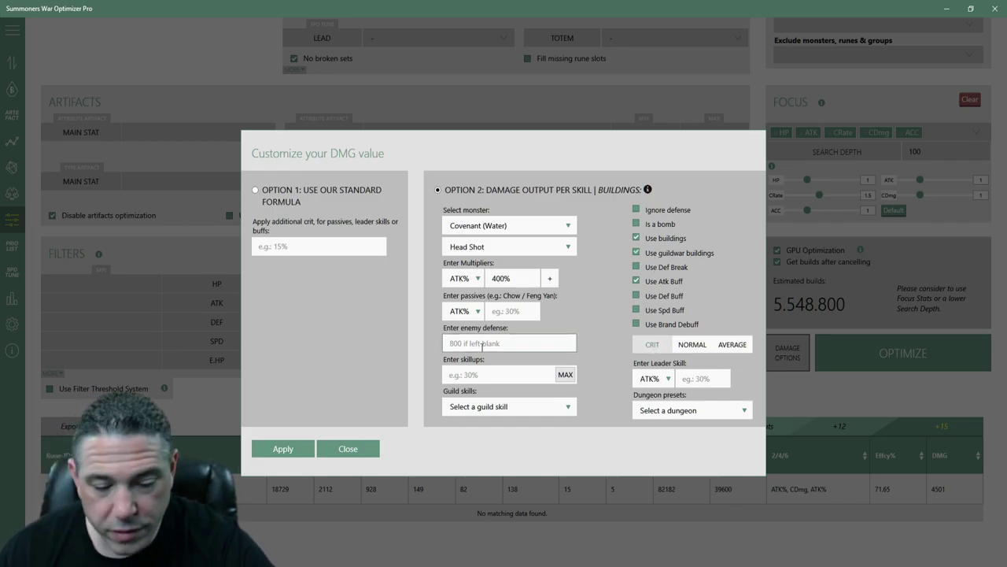
text(1200)
click(659, 211)
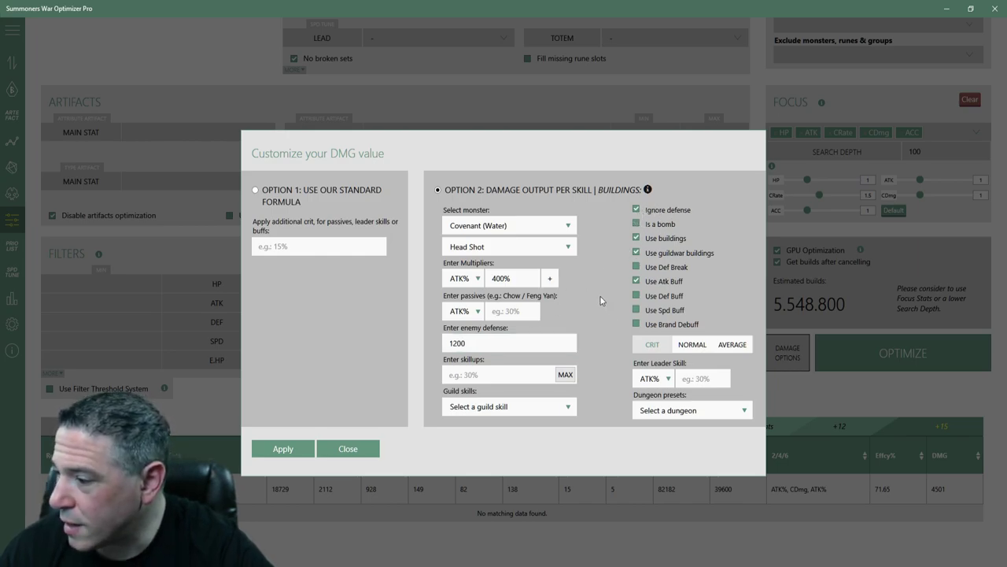
click(567, 374)
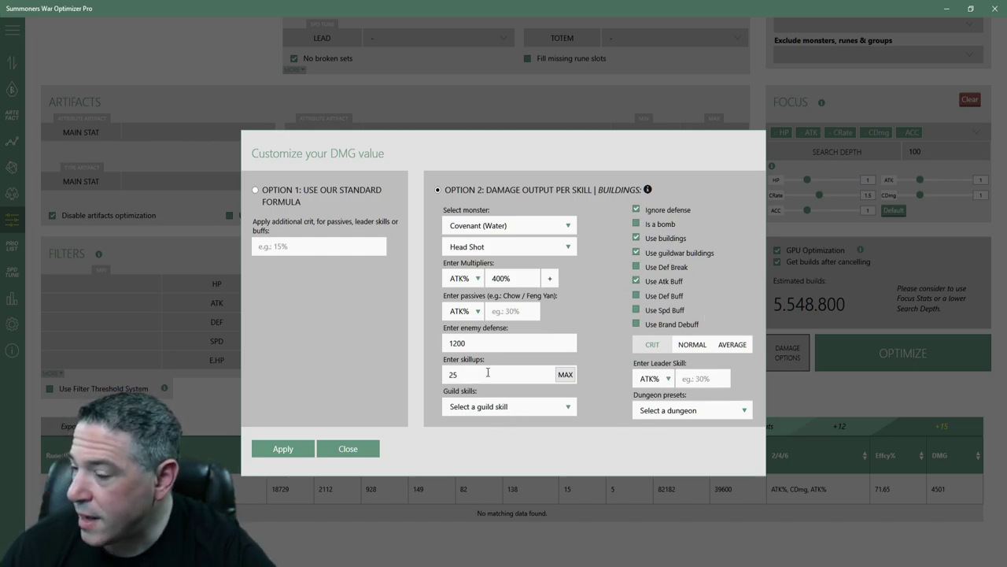
click(283, 447)
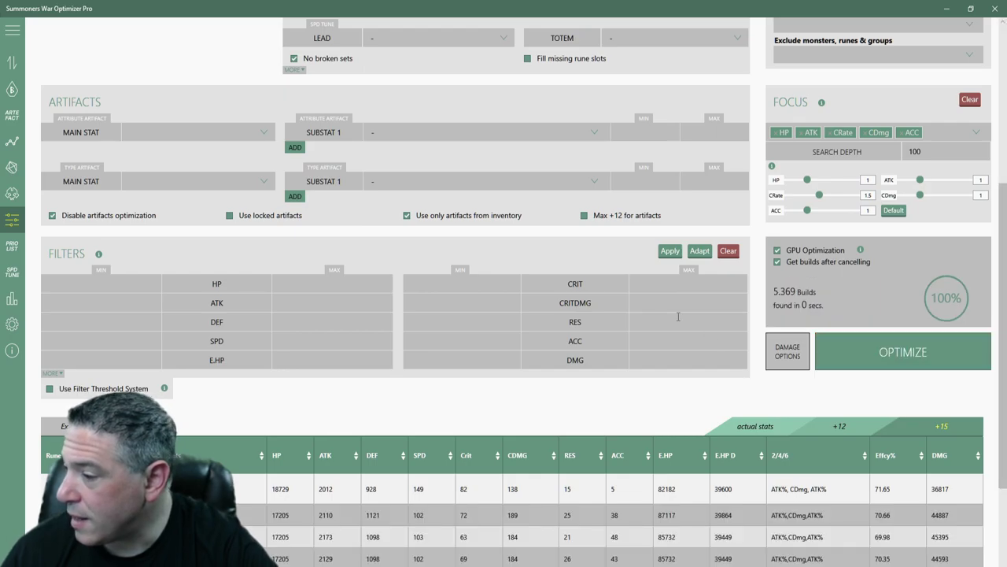
Filter the builds to a minimum CRIT of 85 and inspect the rune details of the highest-damage build
click(458, 284)
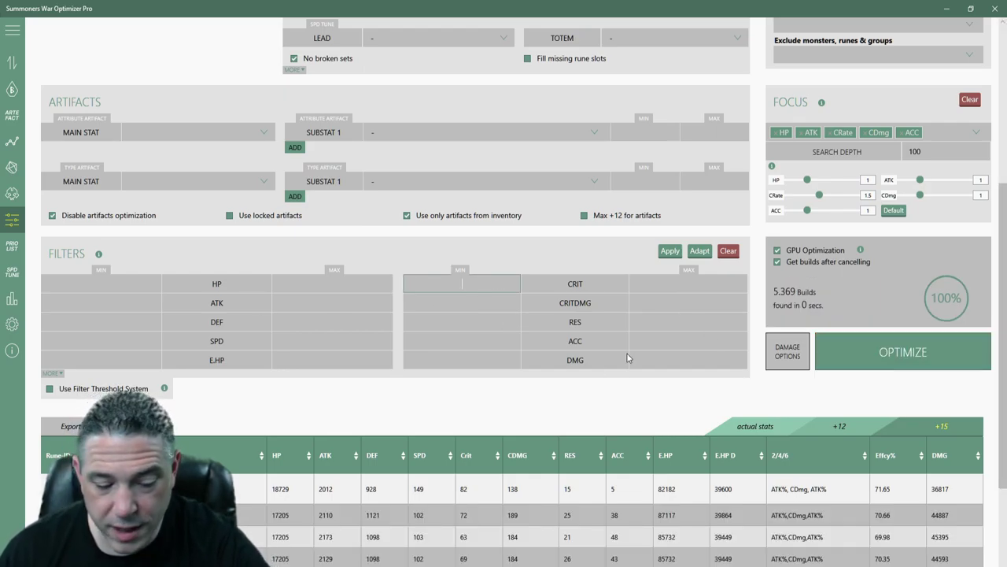
text(85)
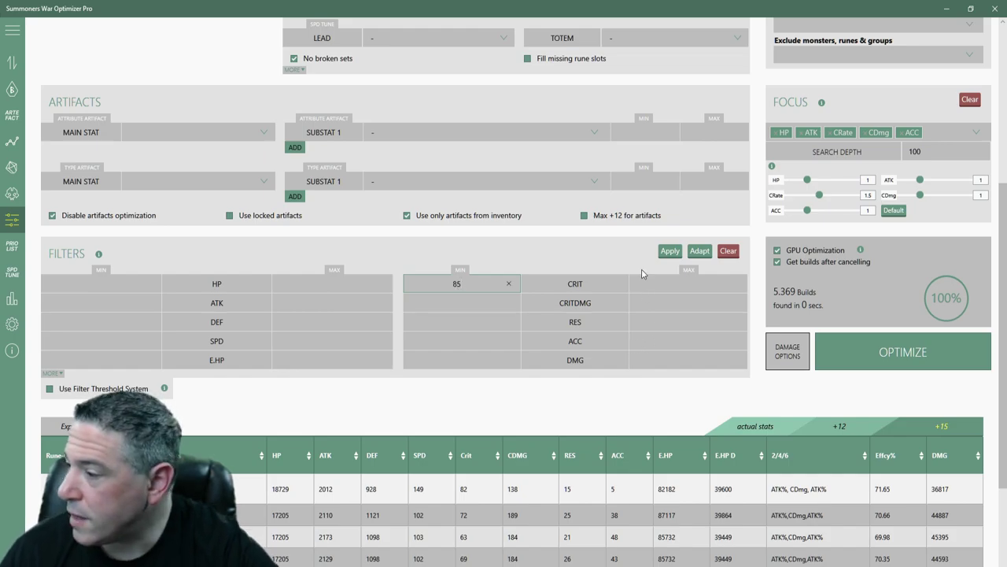
click(661, 255)
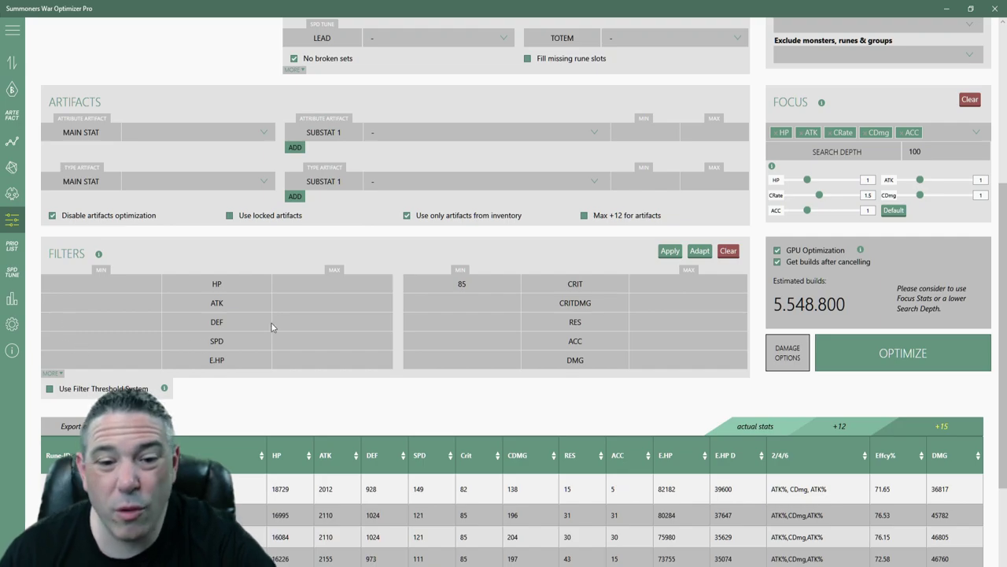
scroll(535, 285, down, 3)
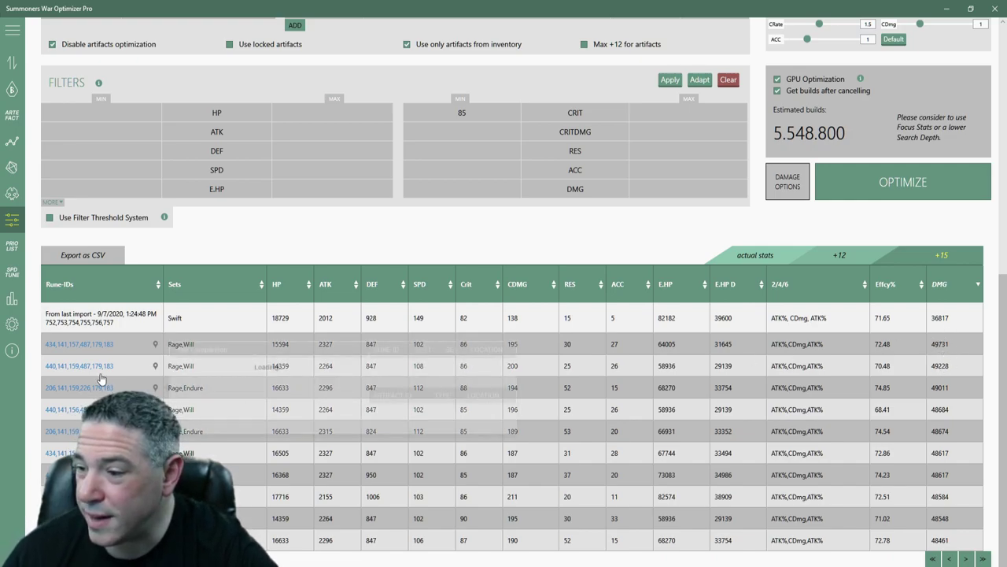
mouse_move(96, 343)
Allow locked runes in the optimization and turn off the restriction to inventory runes only
scroll(766, 263, up, 7)
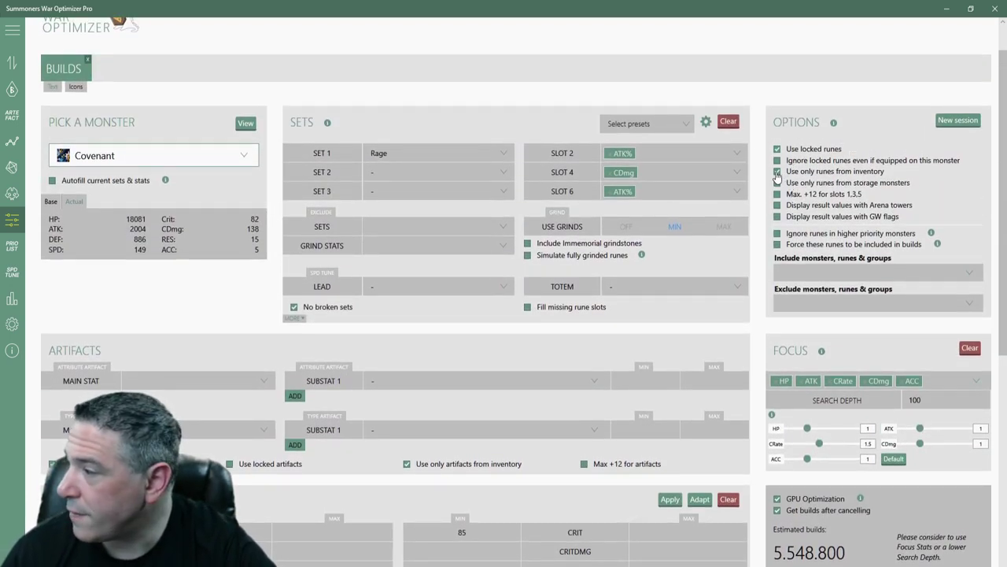
click(778, 172)
scroll(869, 291, down, 5)
scroll(868, 291, down, 2)
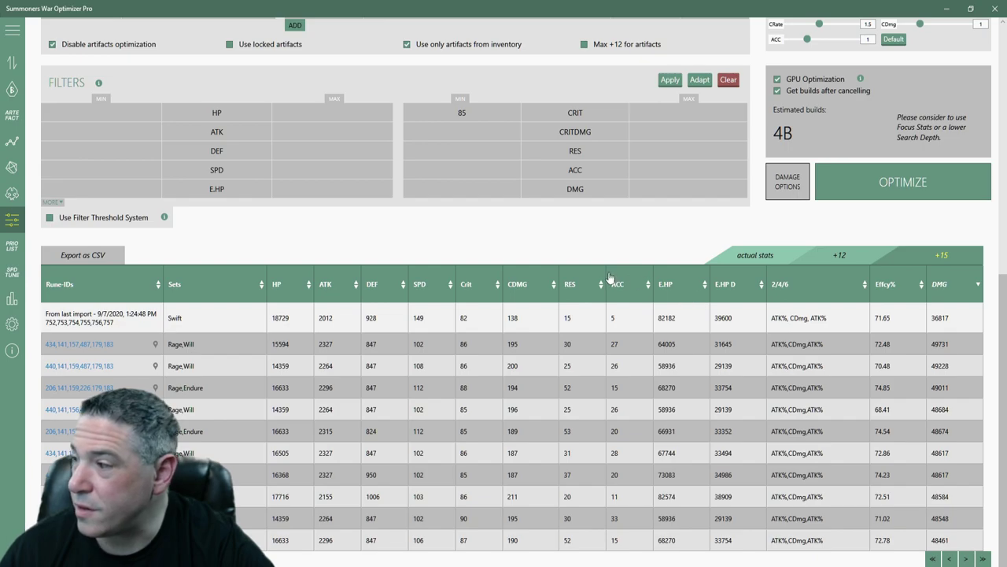
Filter the Covenant builds to a minimum ACC of 15
scroll(562, 310, up, 2)
scroll(561, 311, up, 1)
click(465, 317)
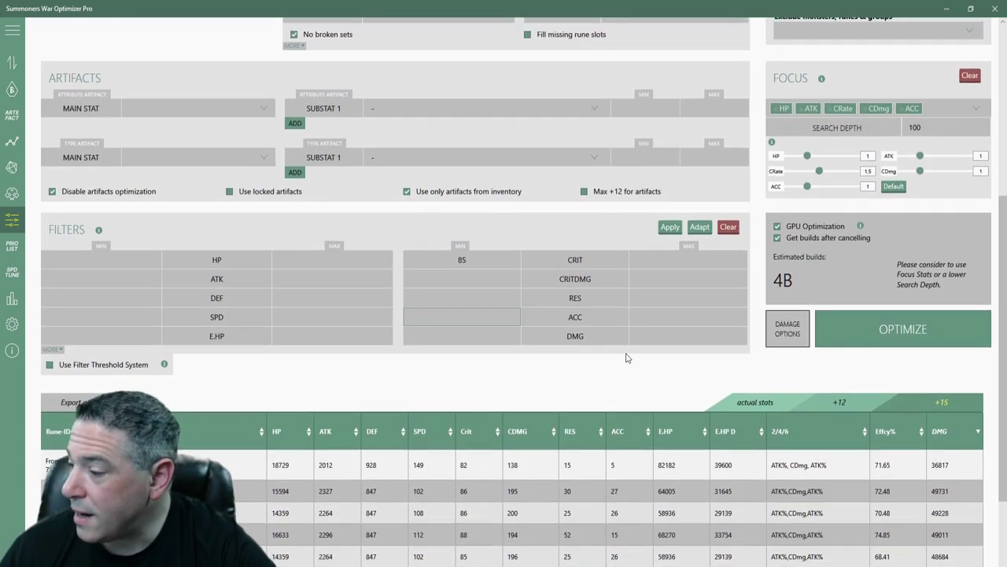
scroll(627, 355, down, 3)
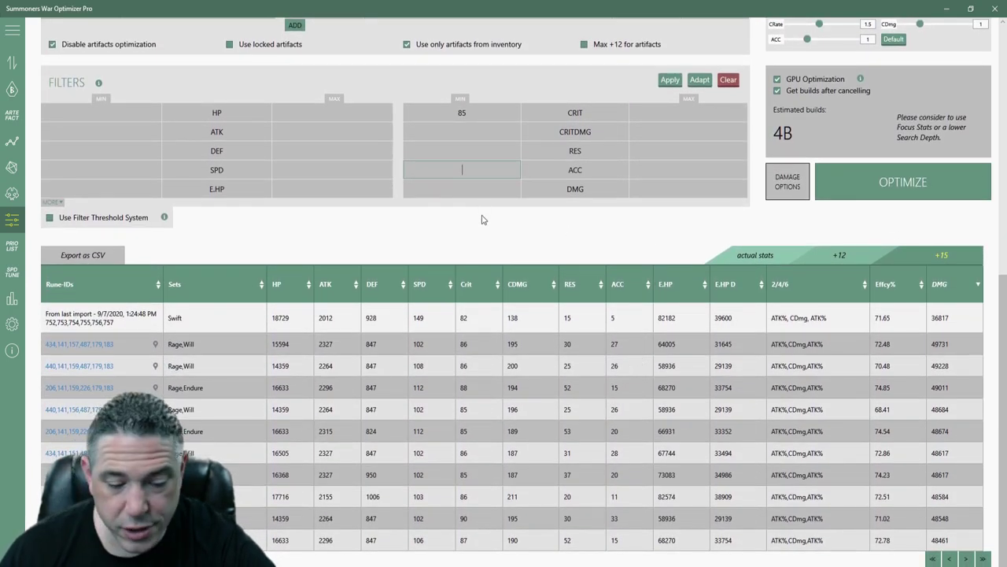
text(15)
click(672, 82)
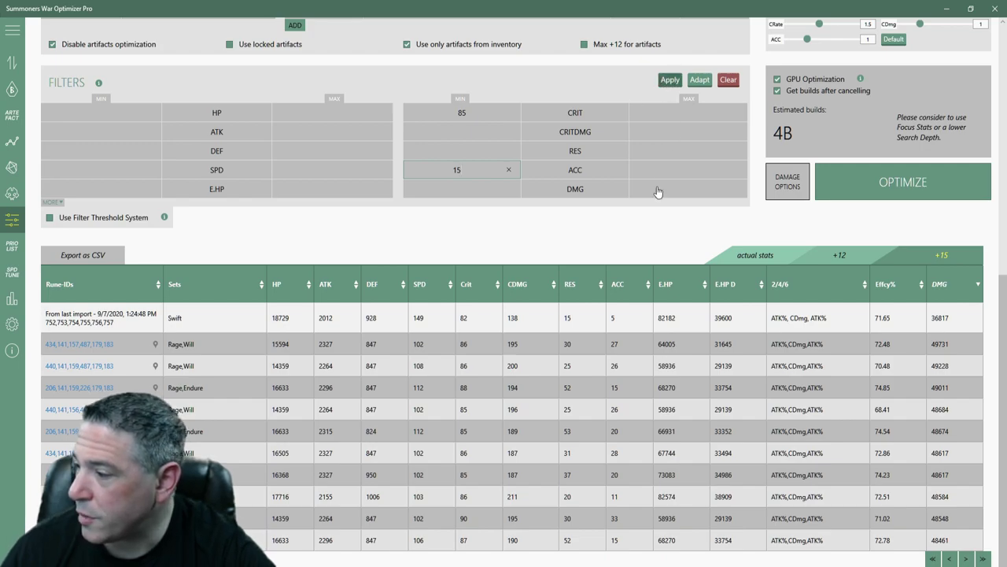
Clear the minimum ACC and filter the Covenant builds to a minimum CRIT of 100
click(456, 173)
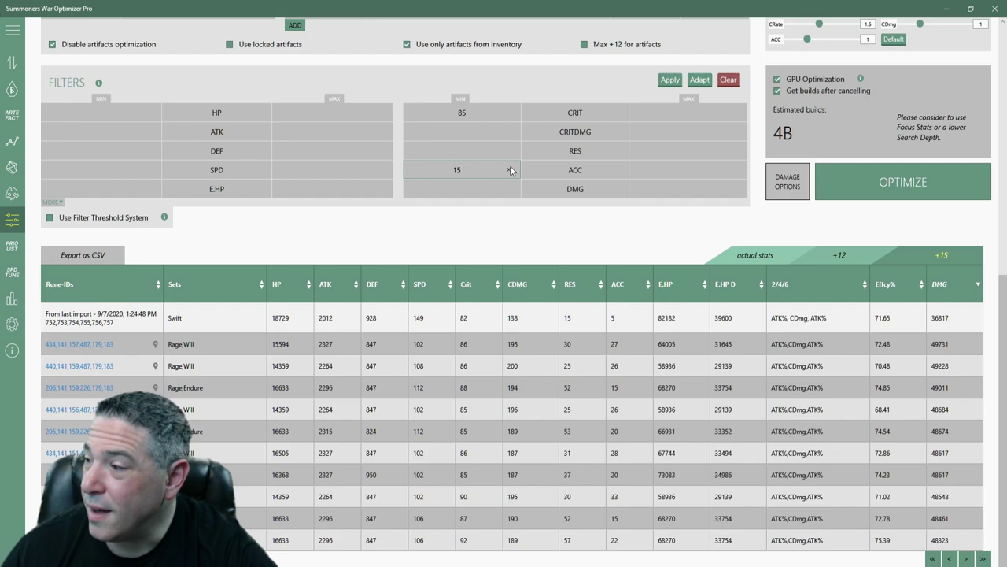
click(510, 170)
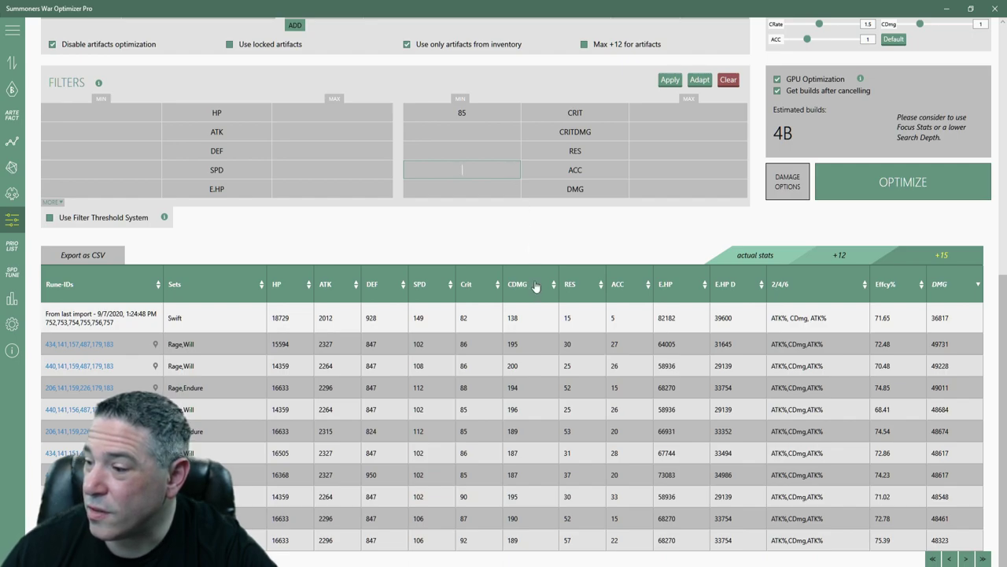
double_click(473, 114)
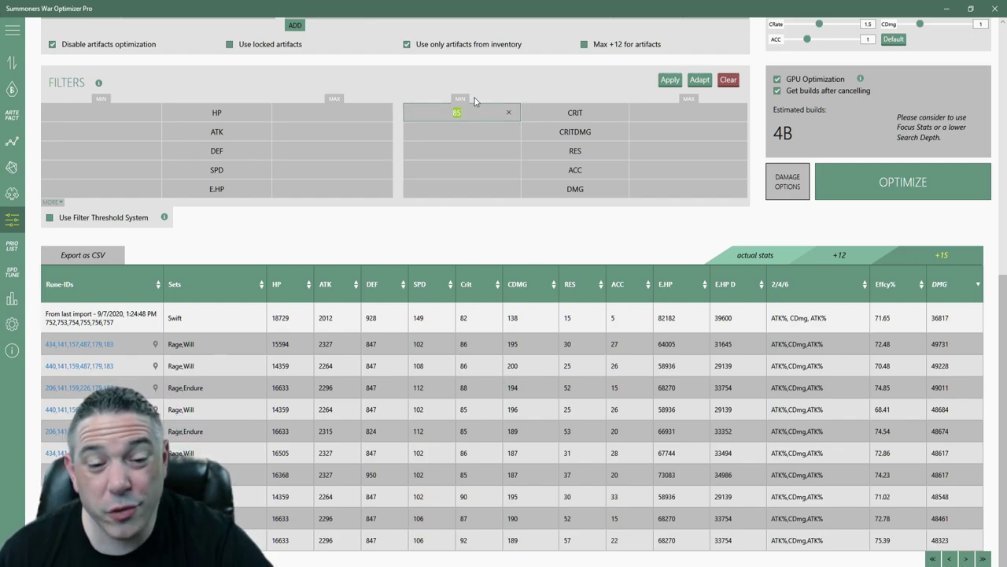
text(100)
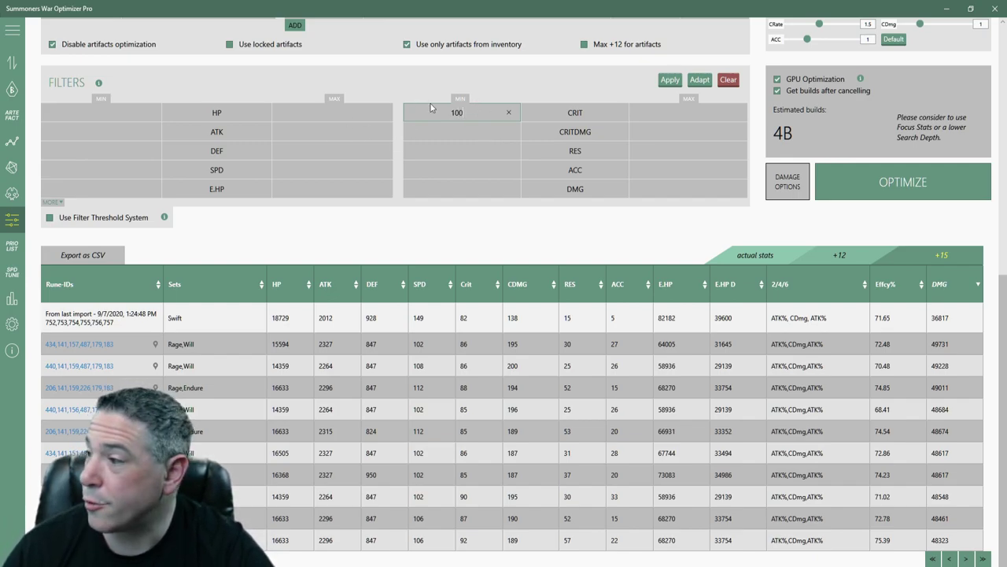
click(670, 80)
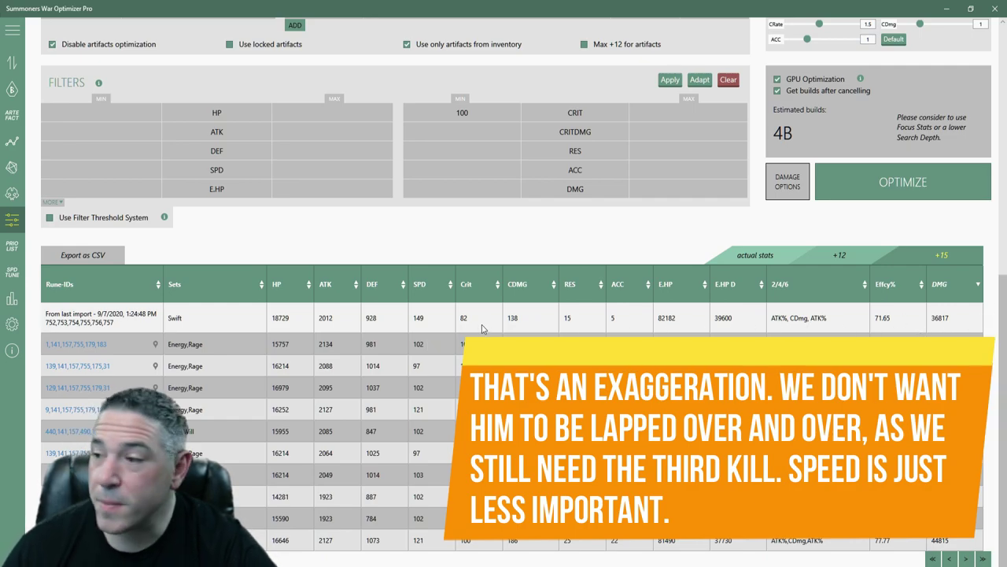
Switch the monster to optimize from Covenant to Kahli
scroll(484, 319, up, 3)
scroll(484, 314, up, 3)
click(81, 201)
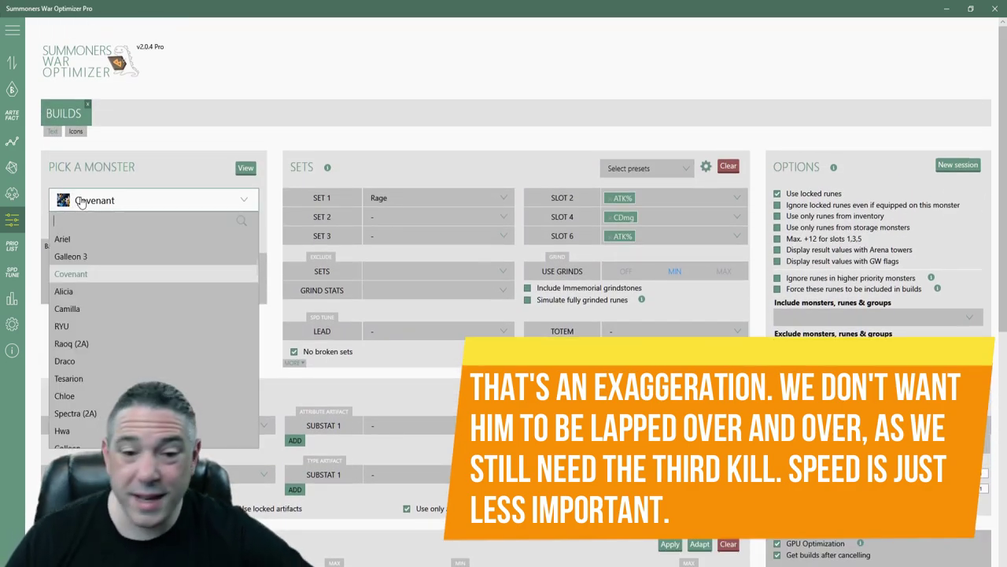
text(kah)
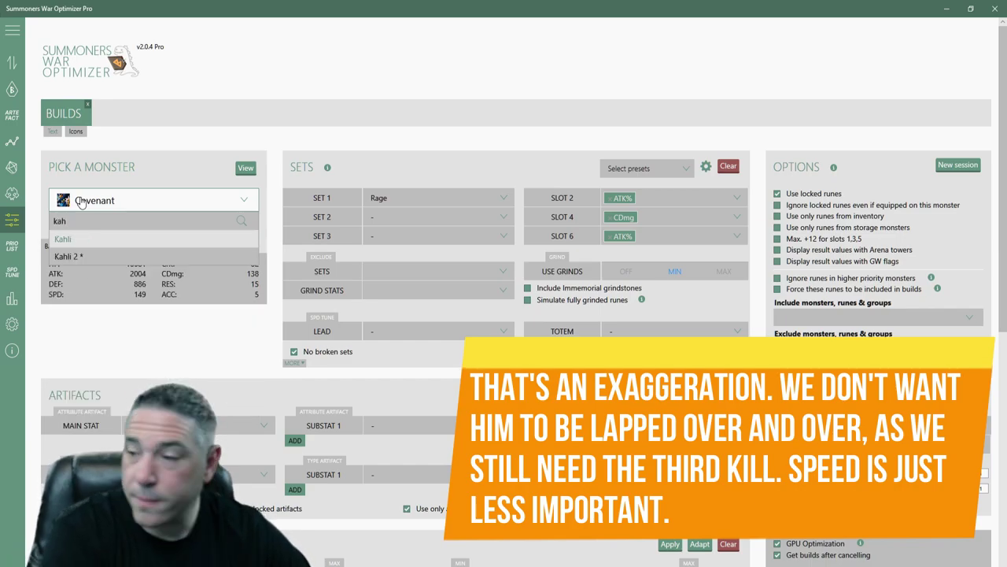
key(Return)
Remove ACC from the focus stats, leaving HP, ATK, CRate and CDmg
scroll(597, 175, down, 1)
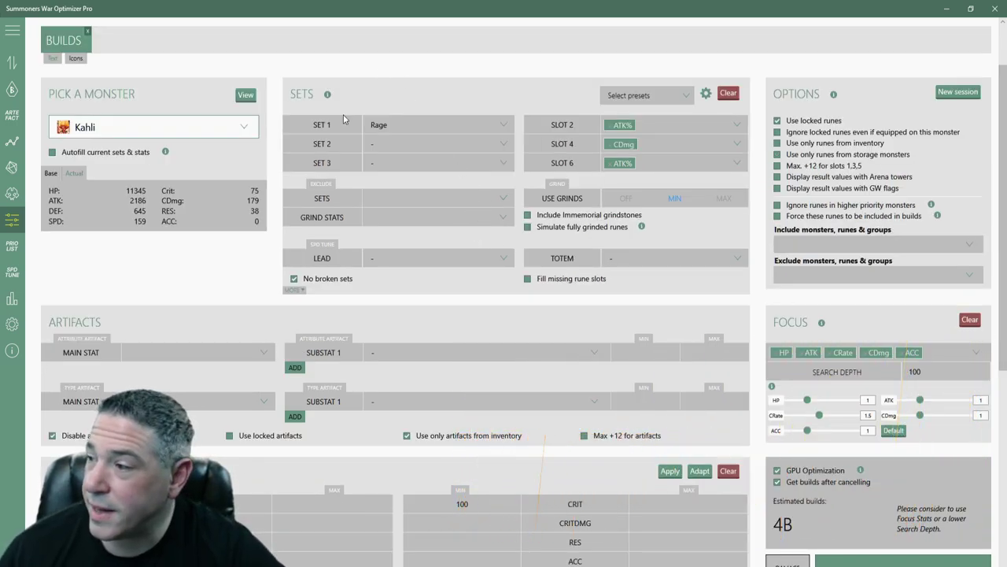
scroll(883, 304, down, 1)
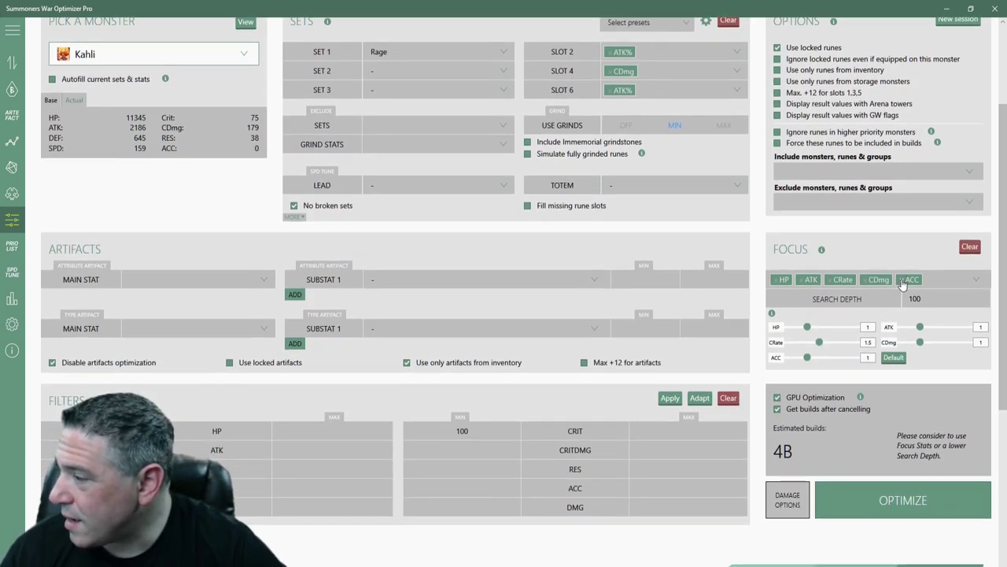
click(902, 279)
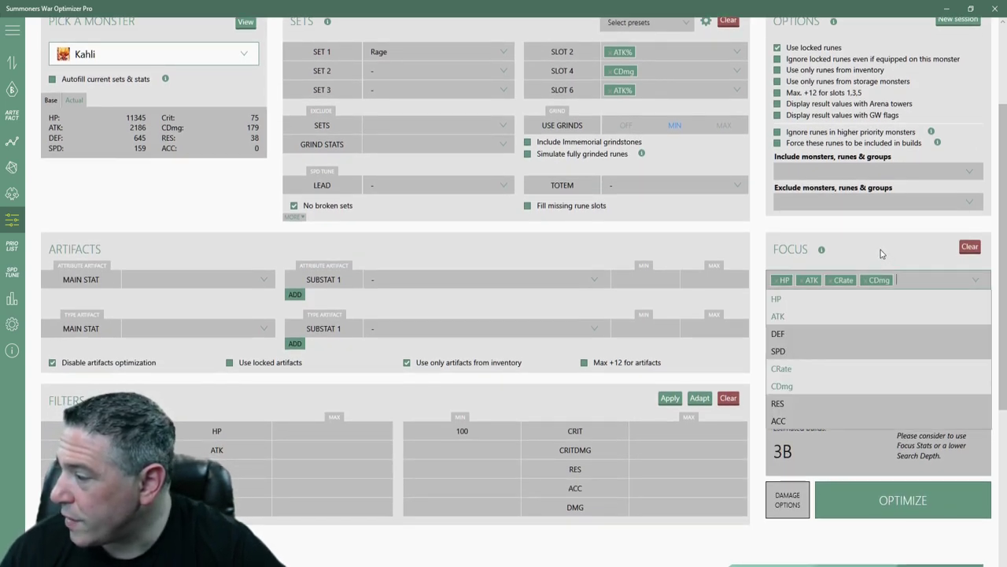
click(881, 250)
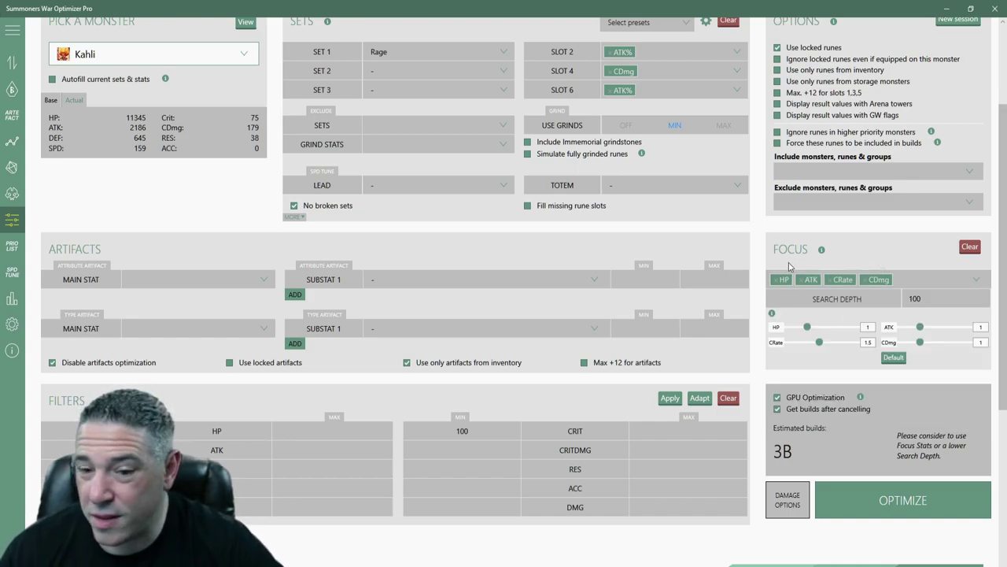
Set the minimum CRIT filter to 62 and run the optimization for Kahli
scroll(790, 266, down, 3)
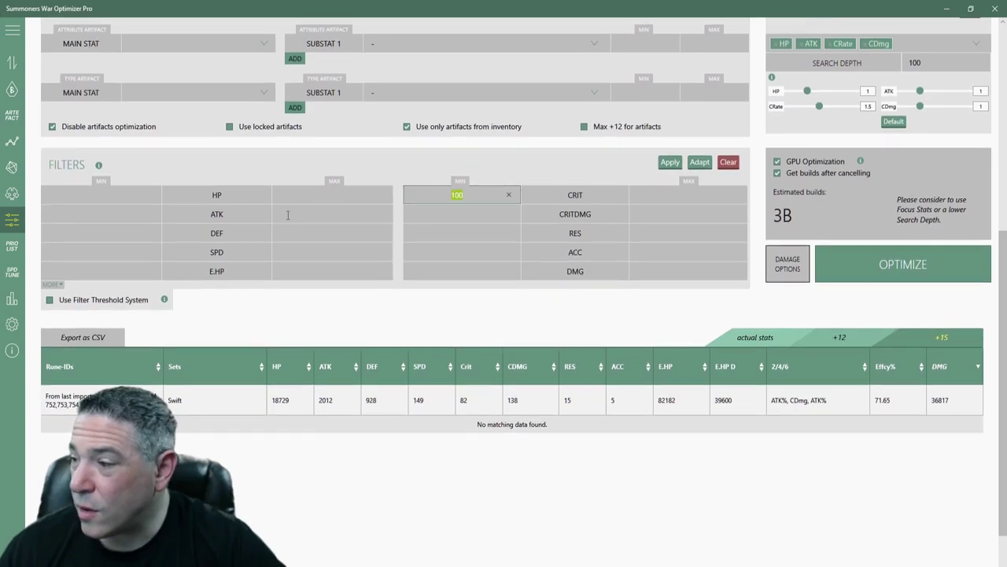
text(62)
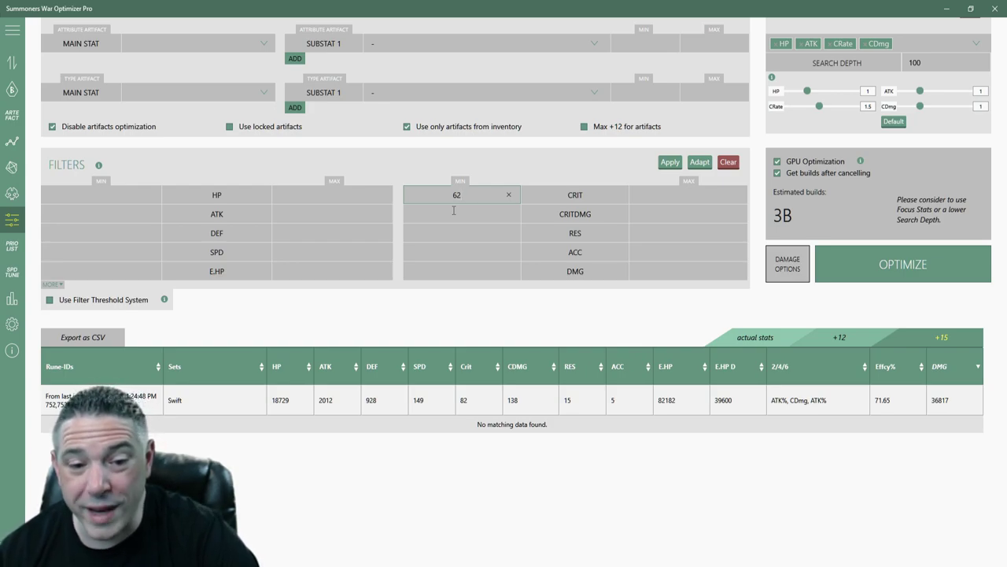
double_click(475, 194)
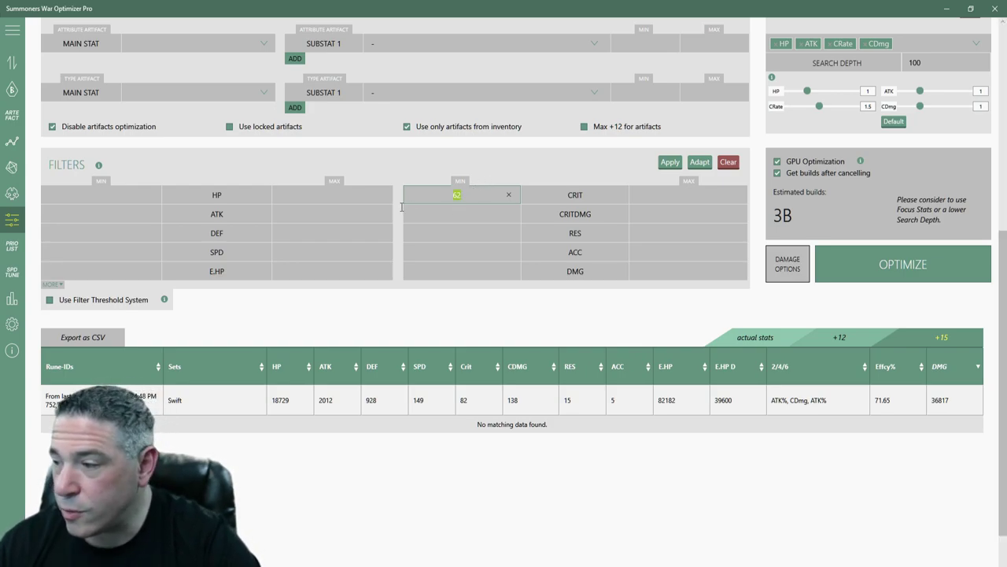
text(77)
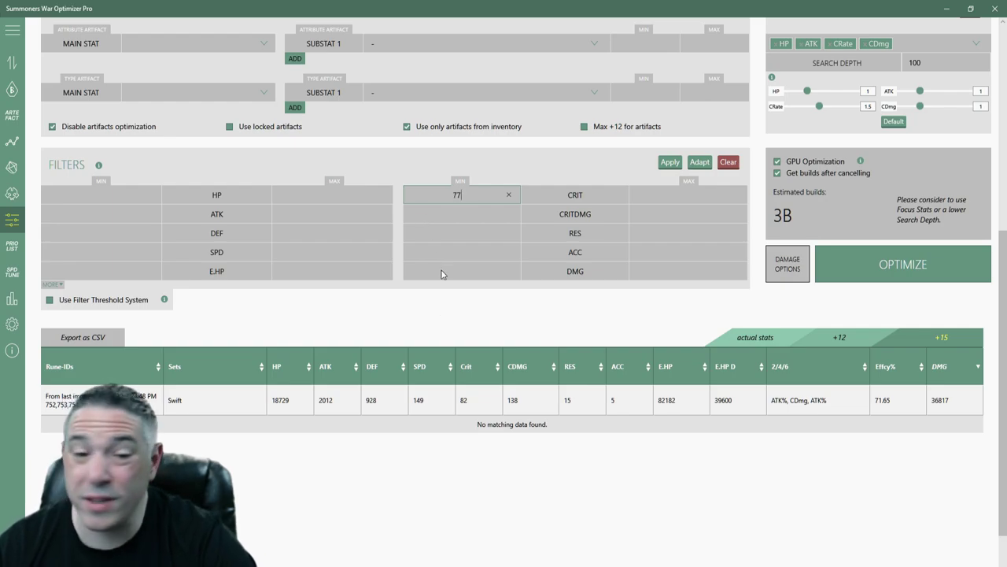
key(Return)
double_click(413, 195)
text(62)
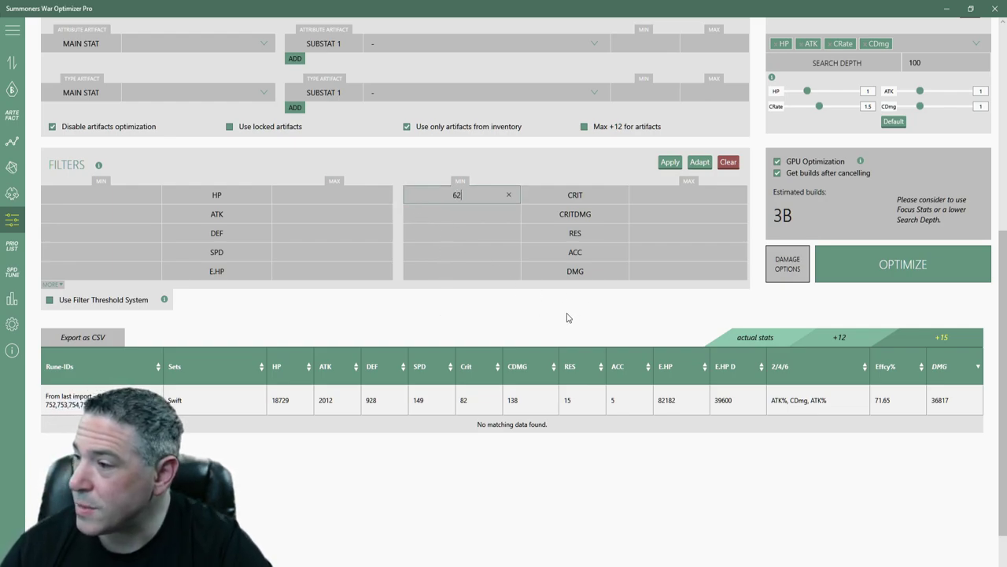
key(Return)
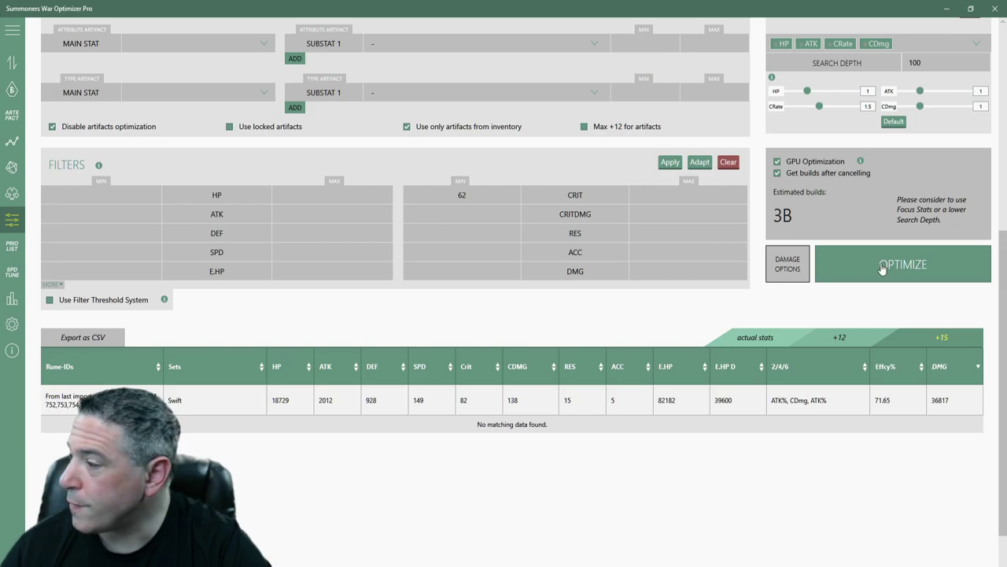
click(871, 262)
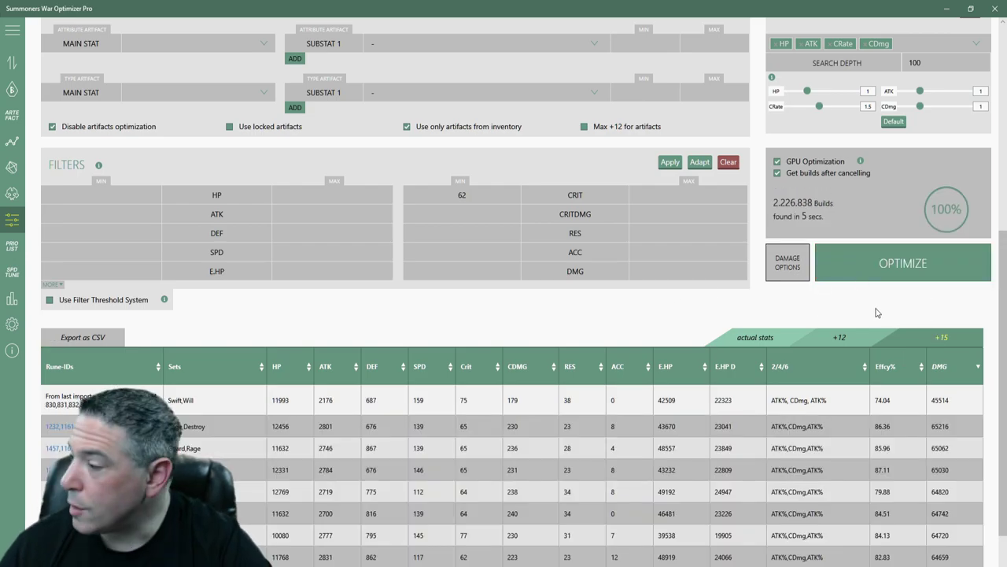
Sort Kahli's builds by damage ascending and back to descending, and examine the highest-damage build
scroll(875, 314, down, 2)
scroll(875, 313, down, 1)
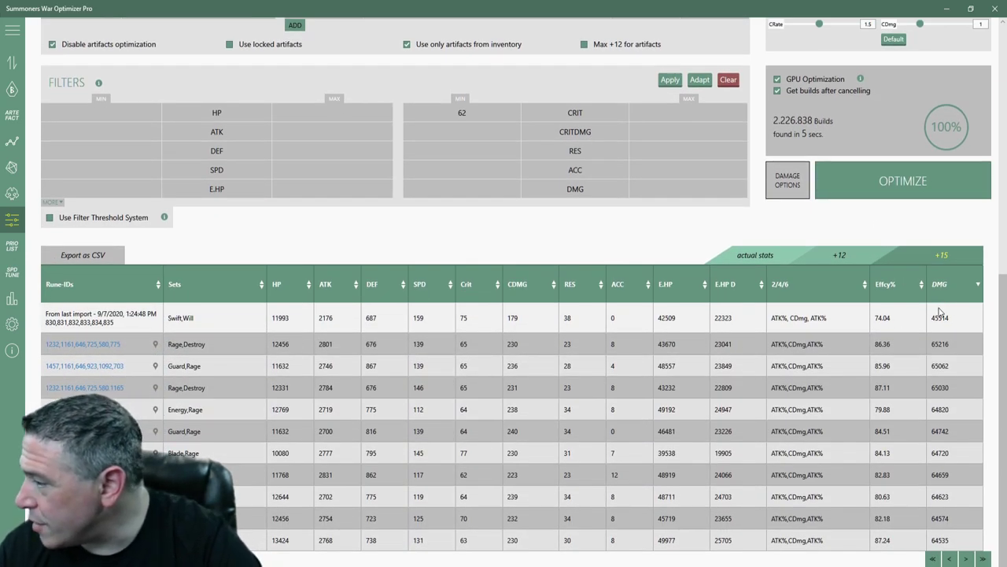
click(938, 285)
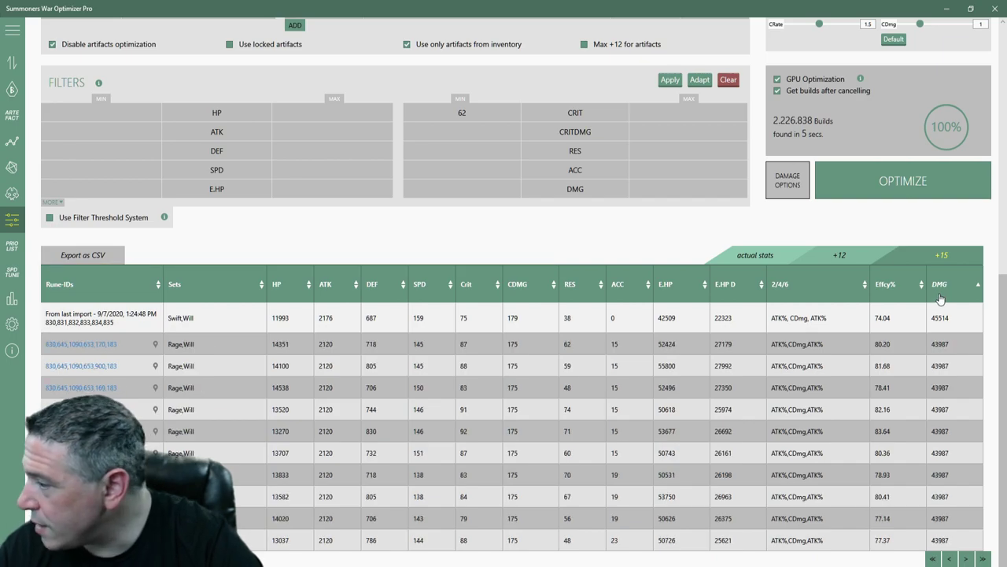
click(940, 298)
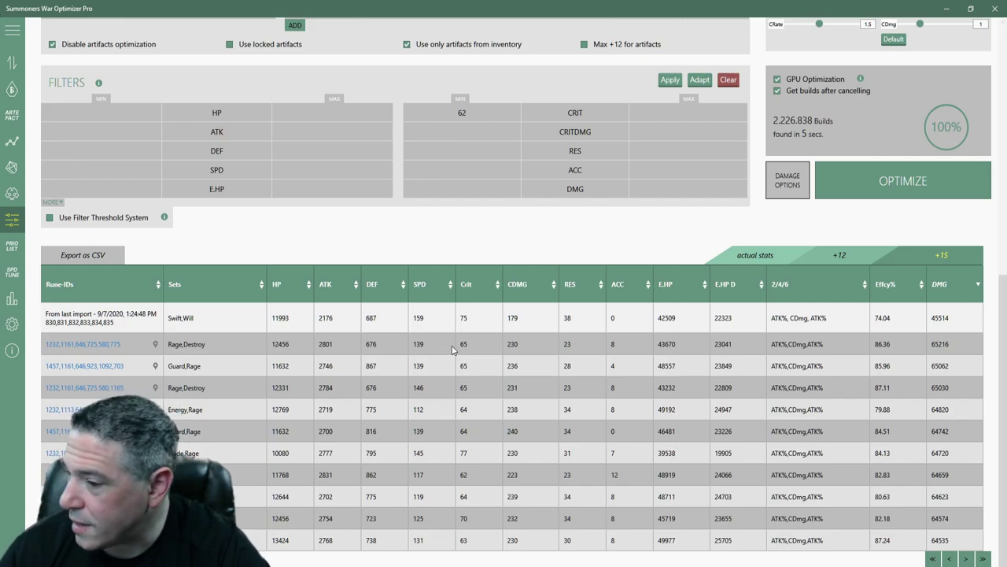
mouse_move(114, 345)
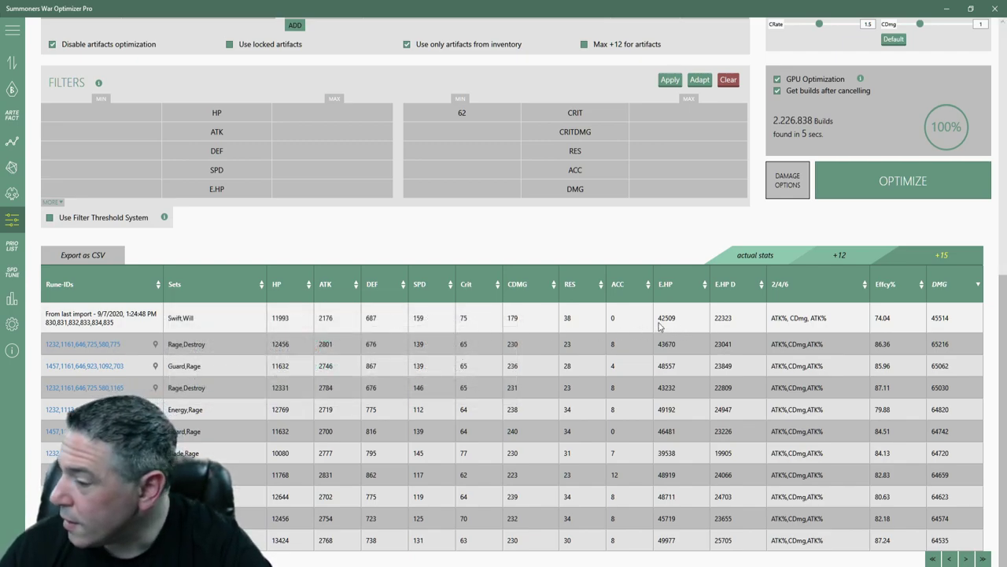
Exclude locked runes, restrict the search to inventory runes only, and rerun the optimization for Kahli
scroll(677, 252, up, 5)
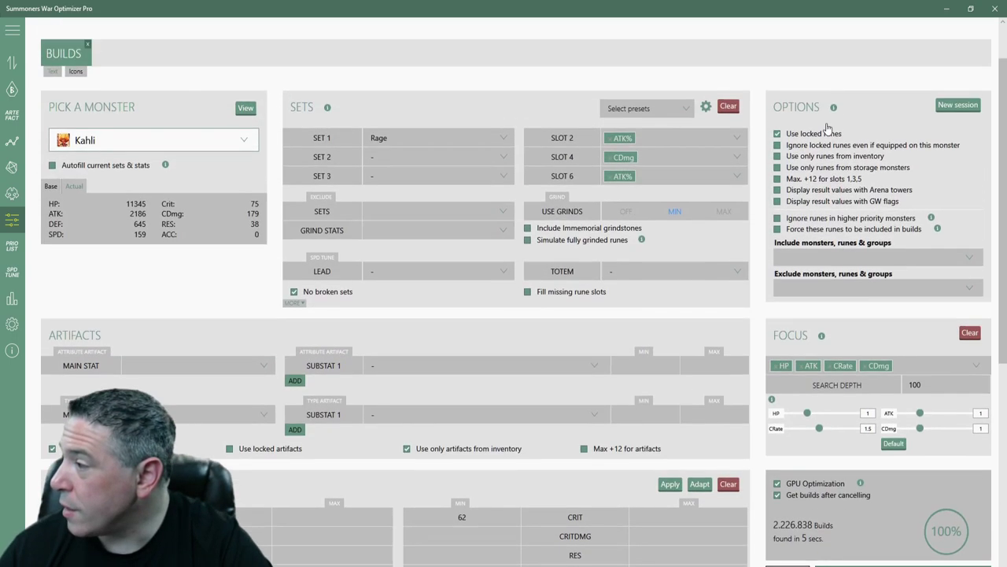
click(795, 141)
click(795, 162)
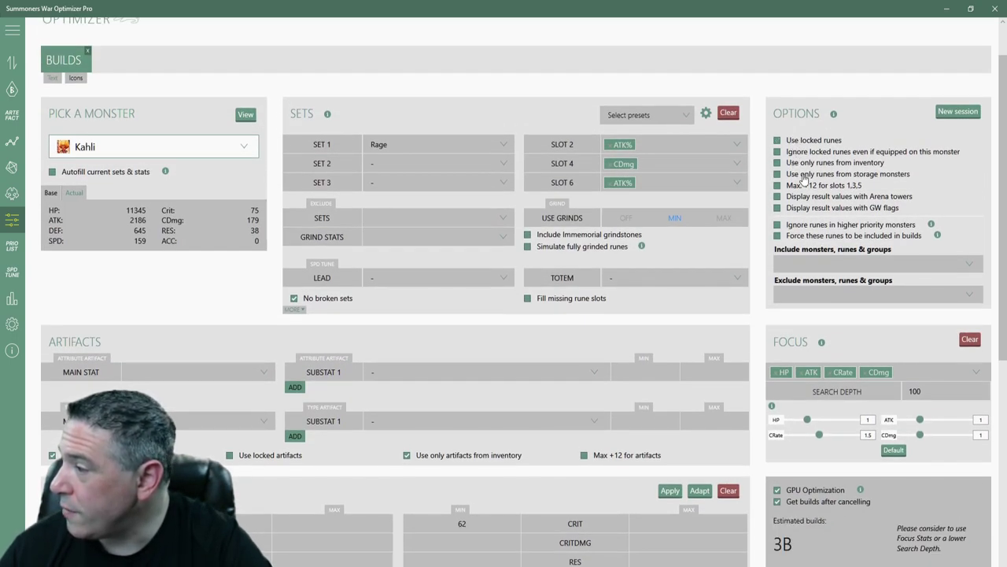
scroll(860, 292, down, 1)
scroll(860, 293, down, 4)
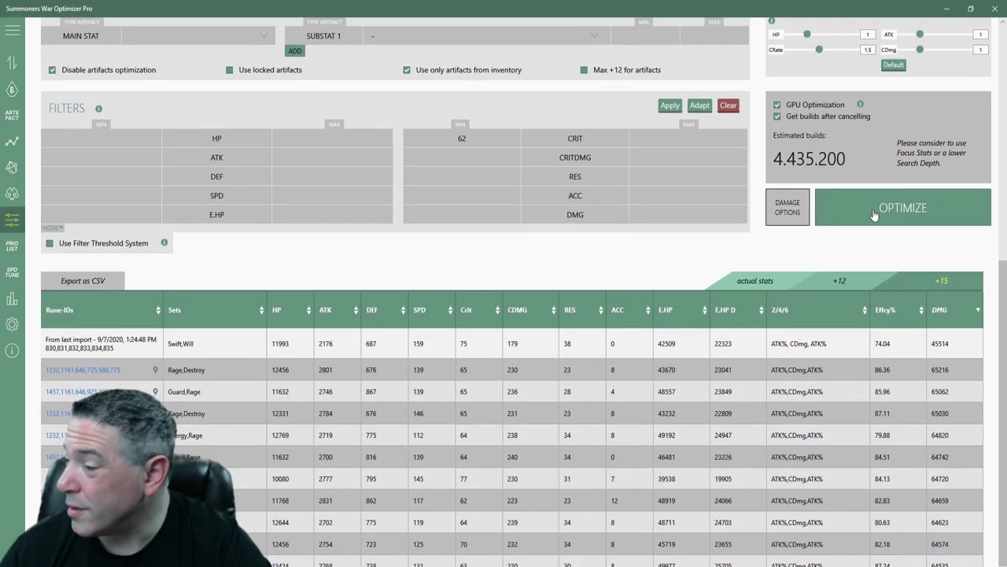
click(876, 213)
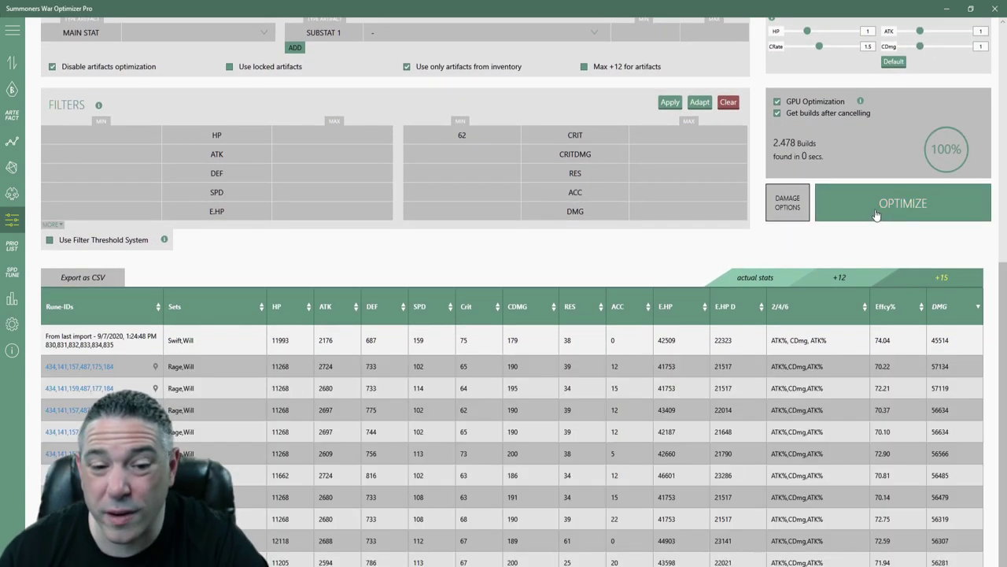